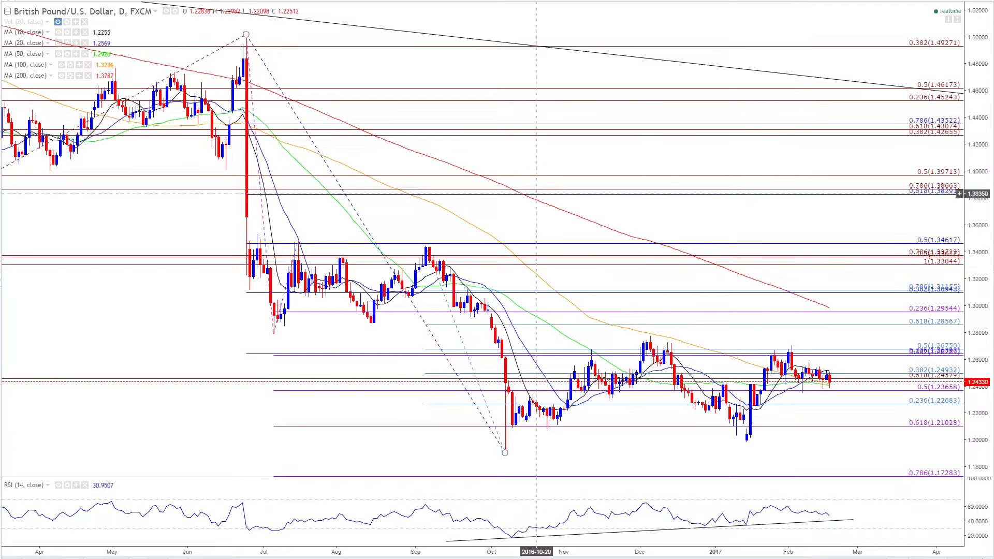
Step: Load the EURUSD daily chart and scroll through its Fibonacci levels and moving averages
type("EURUSD")
key("Return")
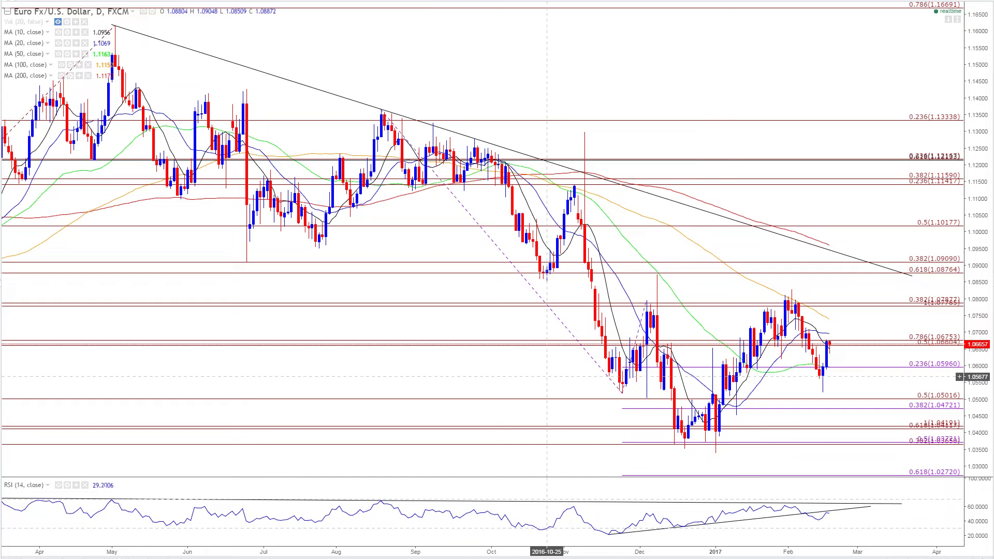
scroll(512, 377, "up", 3)
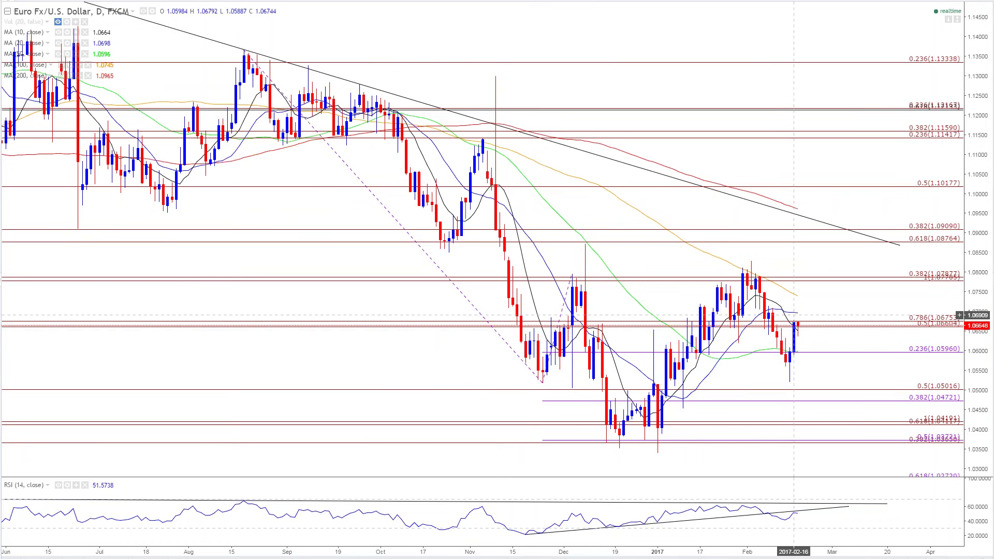
scroll(737, 290, "down", 1)
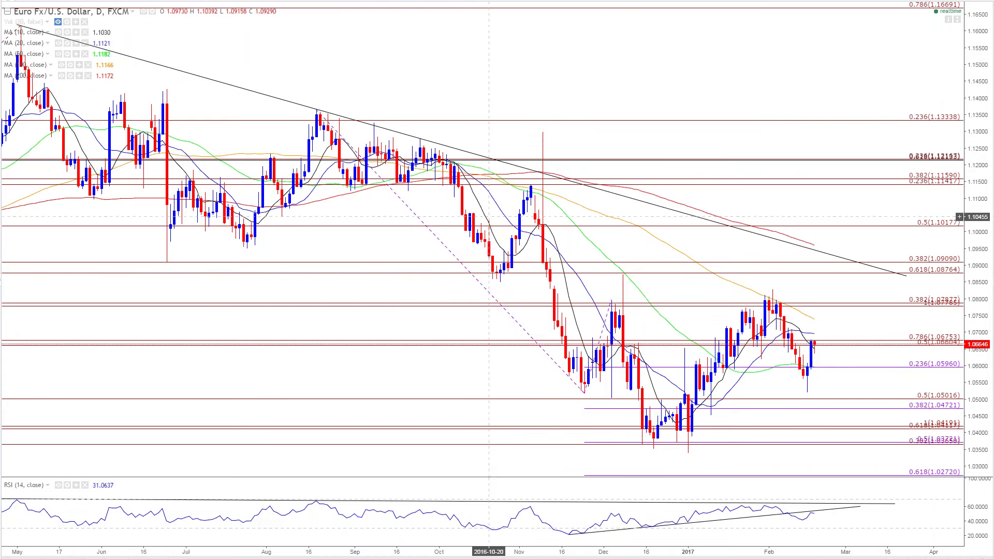
Step: Scroll the DXY daily chart to review its channel lines, Ichimoku cloud and ATR panel
scroll(421, 285, "down", 2)
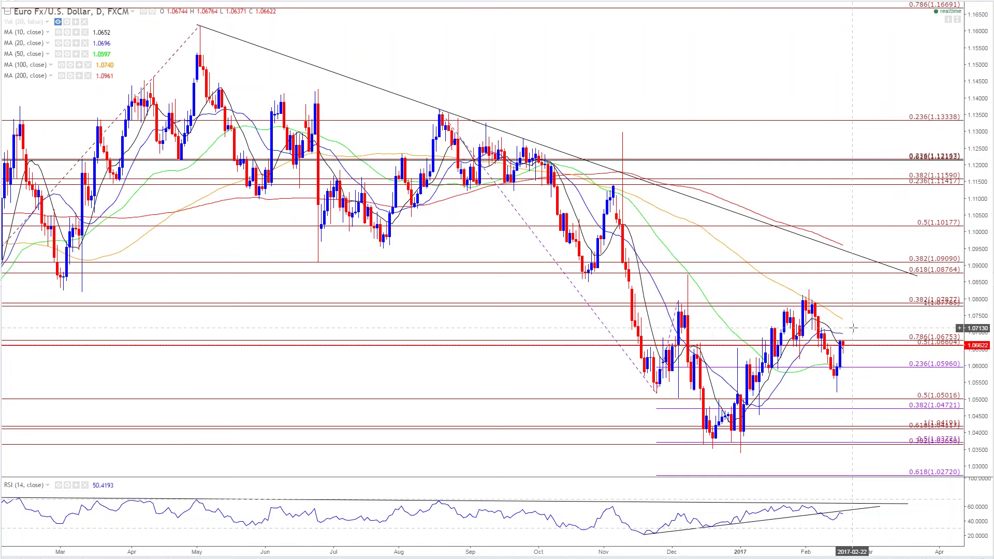
scroll(880, 329, "up", 3)
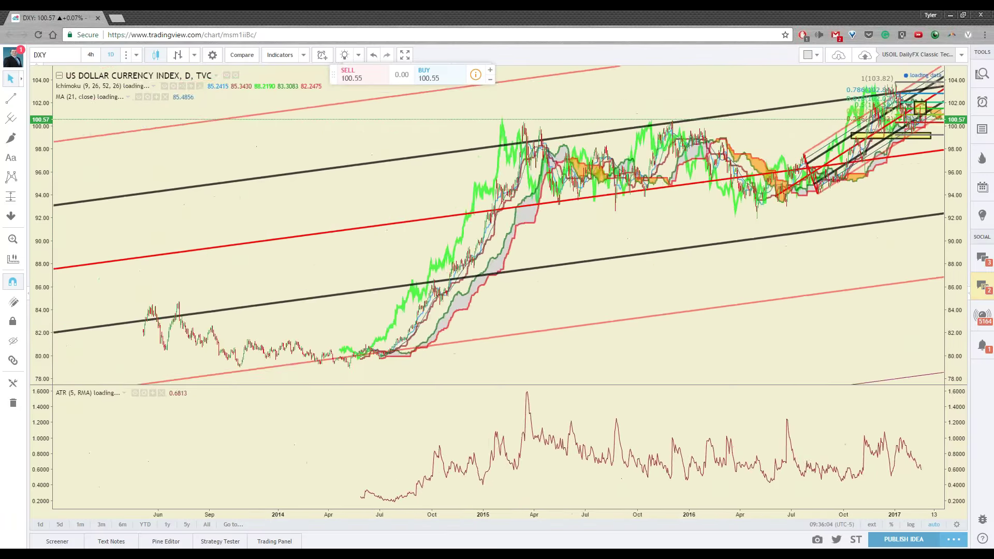
scroll(446, 276, "down", 6)
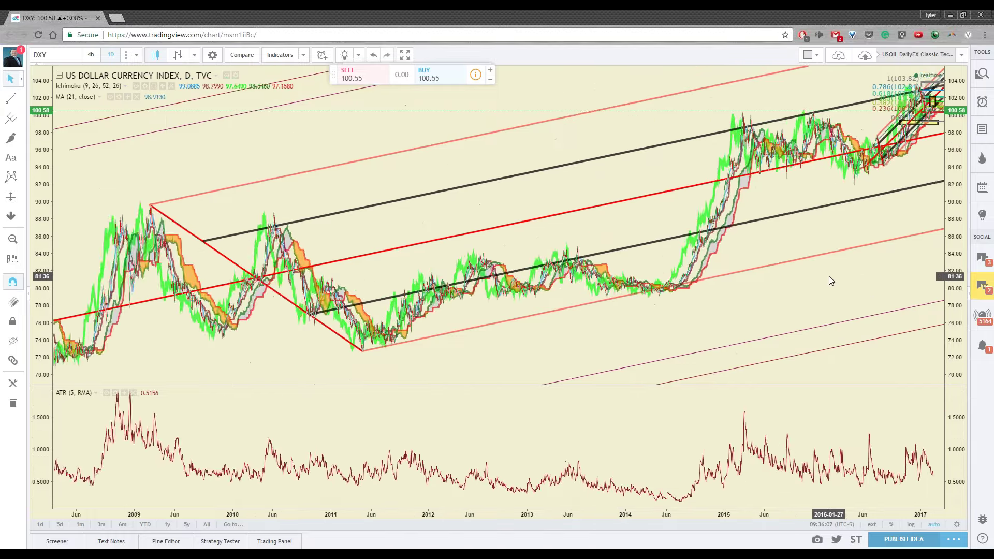
Step: Zoom the DXY chart in to roughly May 2016 through March 2017
scroll(828, 275, "up", 5)
scroll(797, 279, "up", 3)
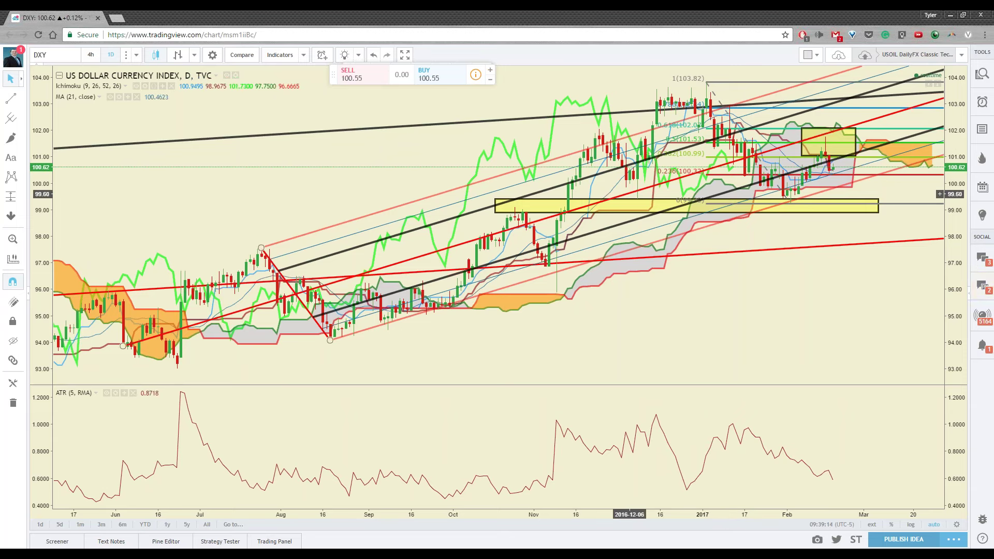
Step: Remove all drawings from the DXY chart and delete the MA (21, close) indicator
left_click(13, 402)
left_click(52, 402)
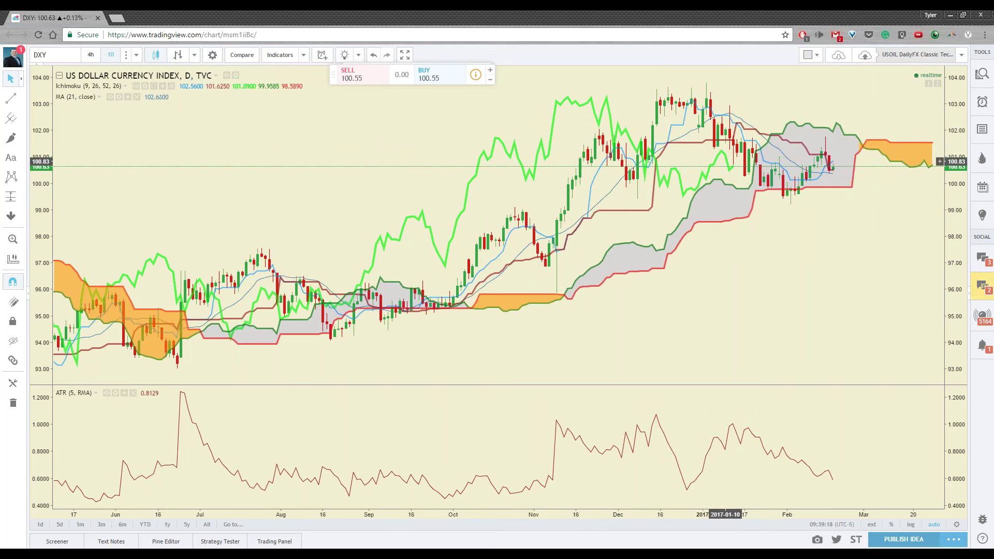
left_click(136, 97)
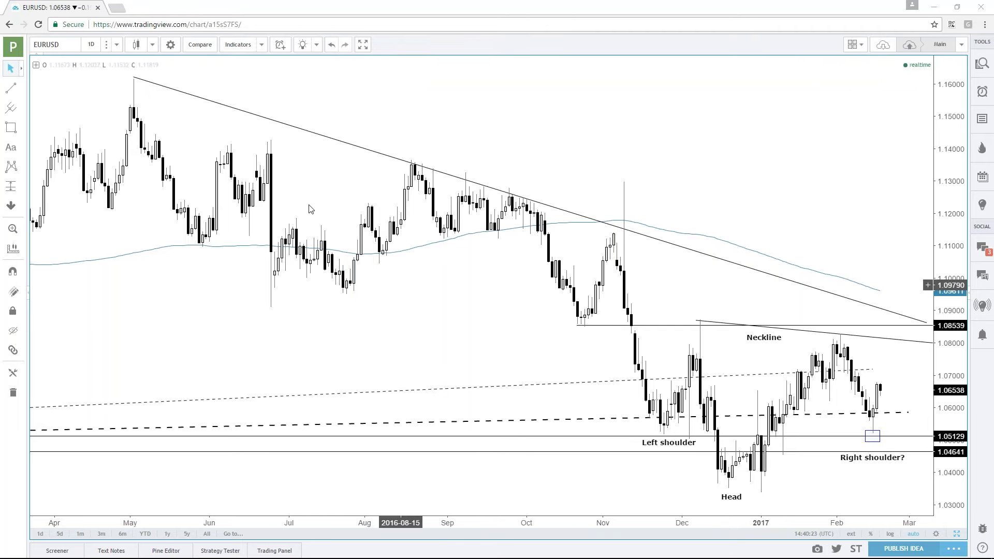
Step: Select the chart's symbol box to edit the ticker
left_click(64, 46)
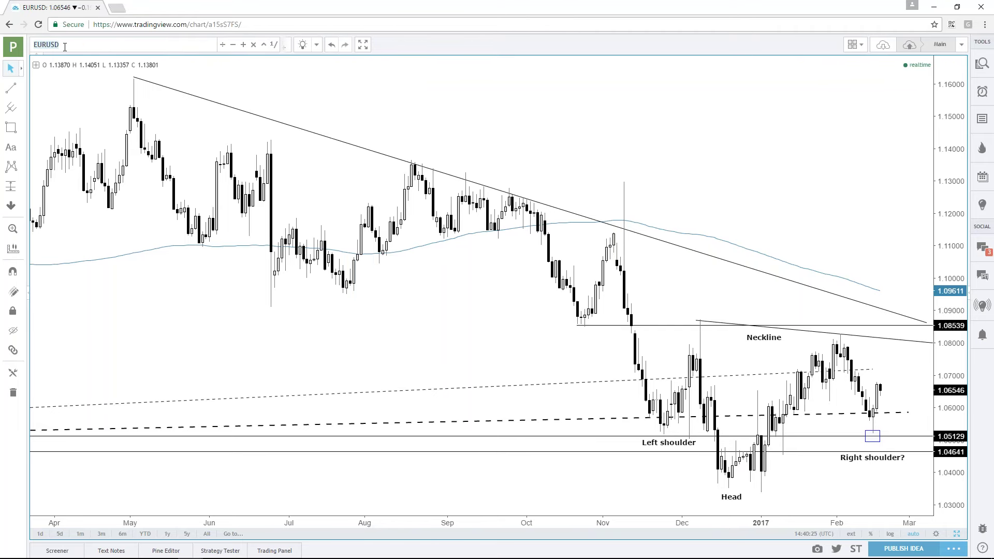
Step: Load the DXY chart with its LS, H, RS? and NL markings
type("DXY")
key("Return")
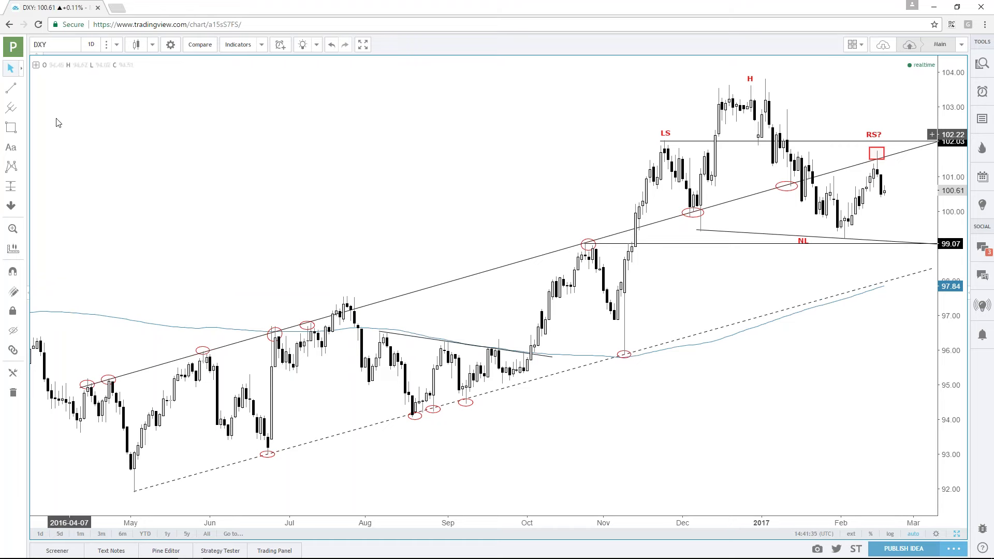
left_click(66, 51)
Step: Reload the EURUSD chart and zoom in on its head-and-shoulders from May onward
type("EURUSD")
key("Return")
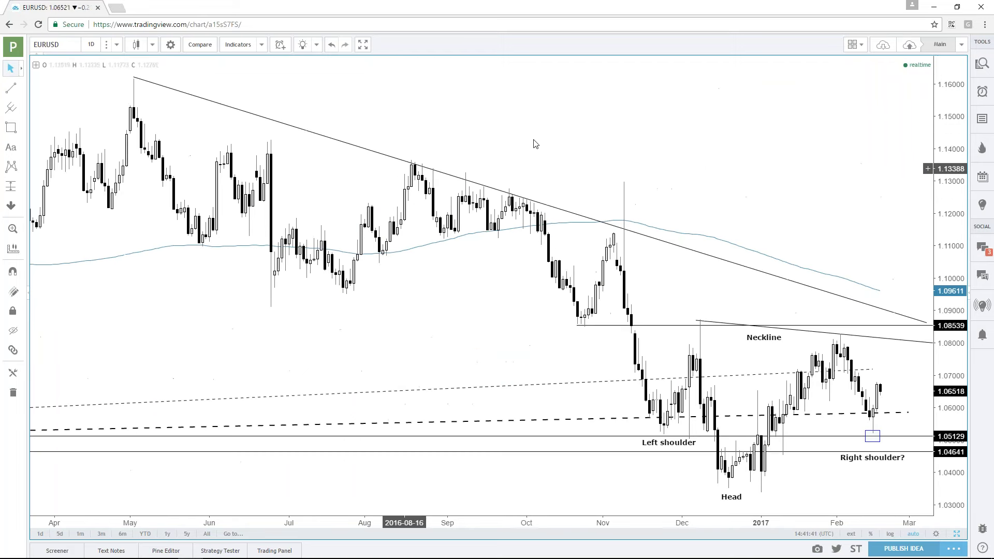
scroll(536, 143, "up", 2)
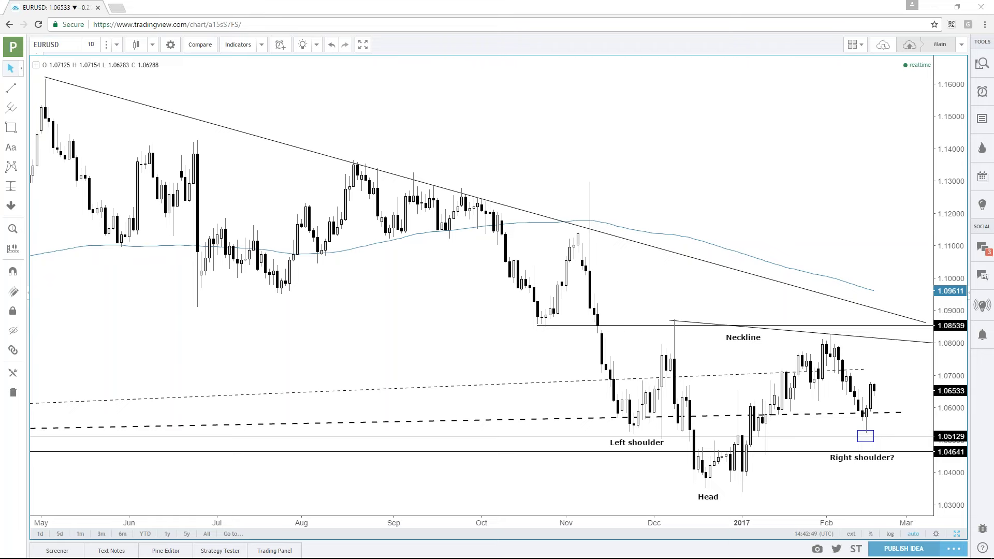
left_click(61, 44)
Step: Load the US dollar/Mexican peso chart by entering USDMMXN, then zoom in
type("USDMMXN")
key("Return")
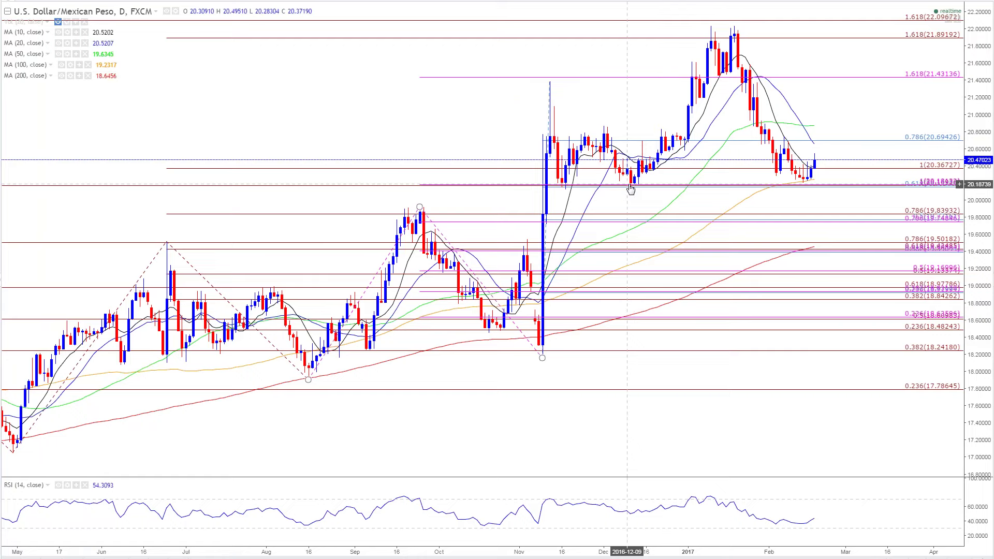
scroll(630, 189, "up", 2)
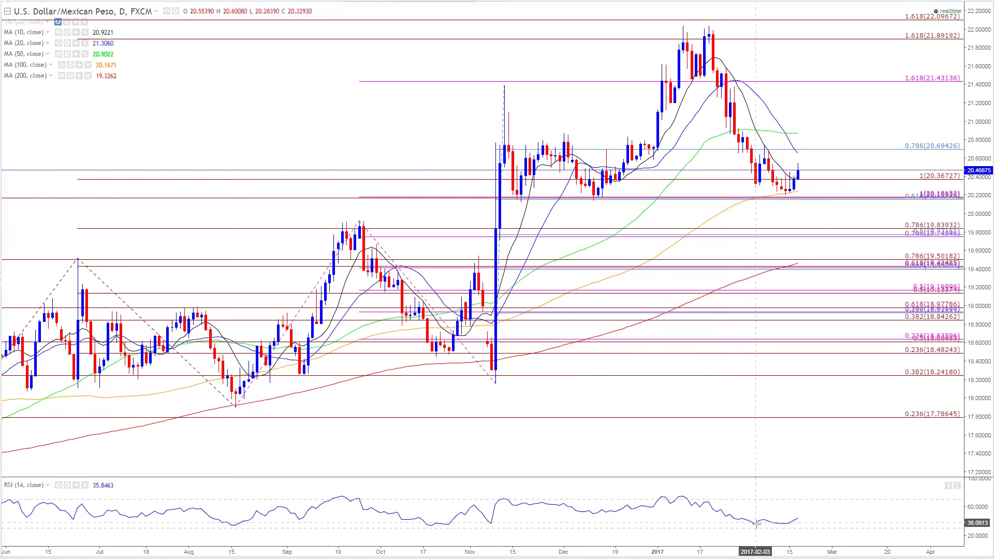
Step: Draw a falling RSI trend line from the January peak to 2017-02-16
left_click(682, 495)
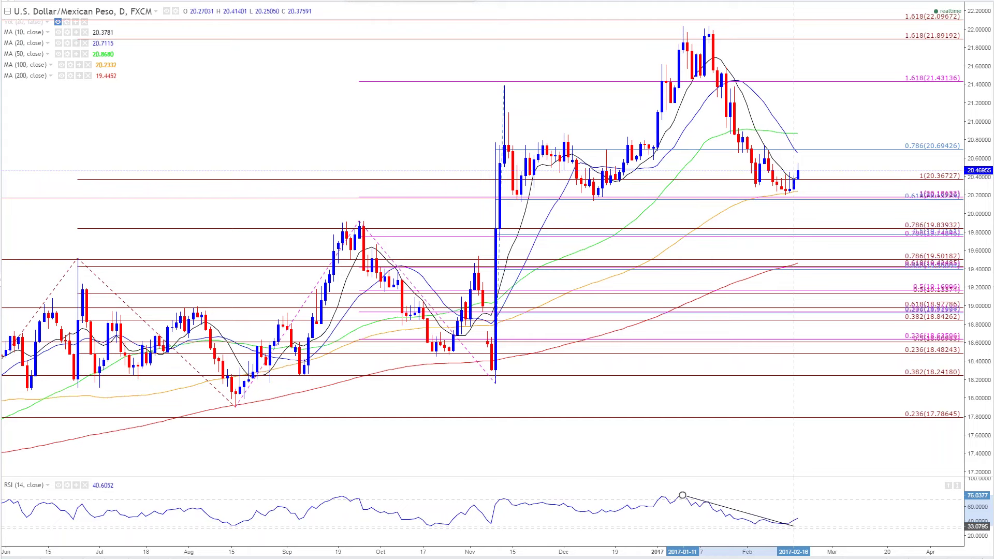
left_click(793, 526)
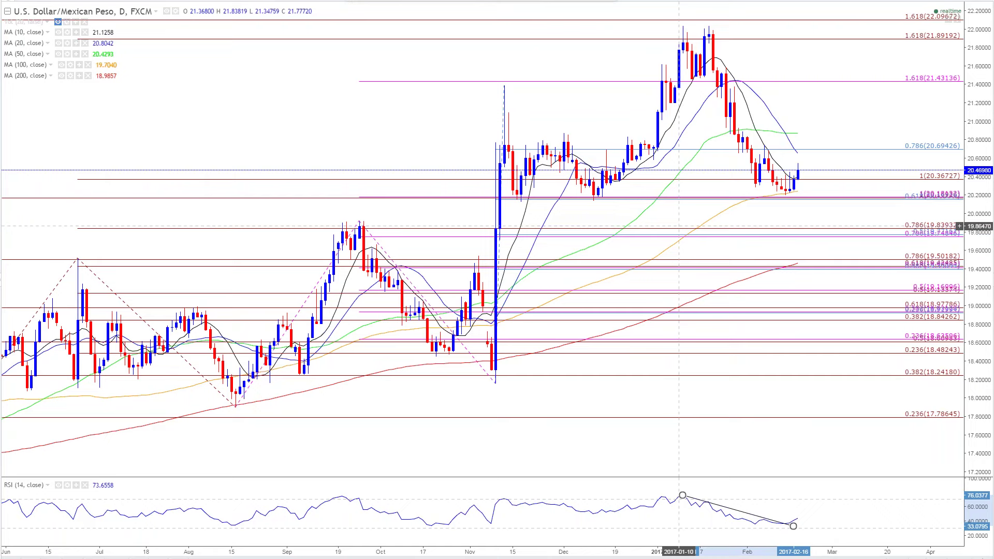
type("USDC")
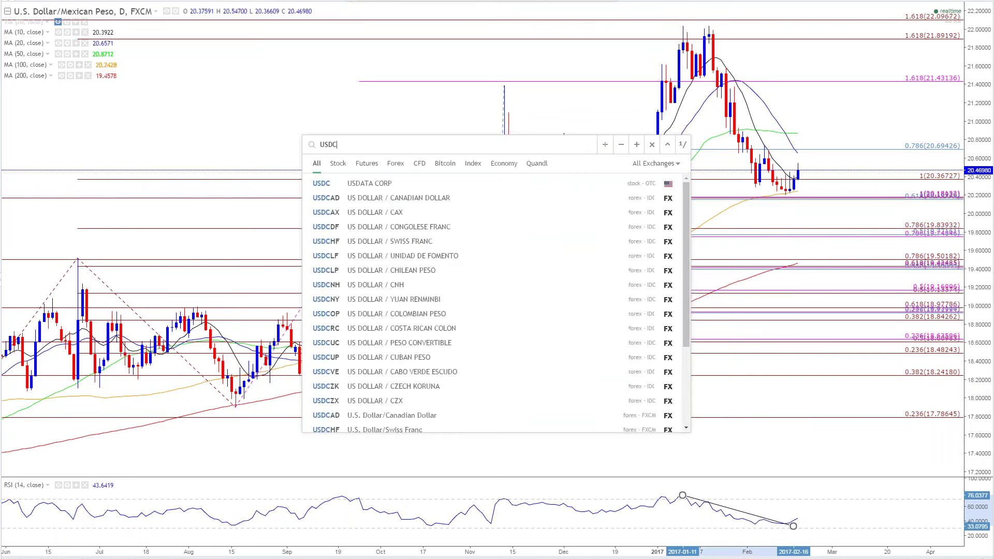
type("ZAR")
Step: Load USD/ZAR, zoom out over its long-term downtrend, then switch to USD/JPY
key("Return")
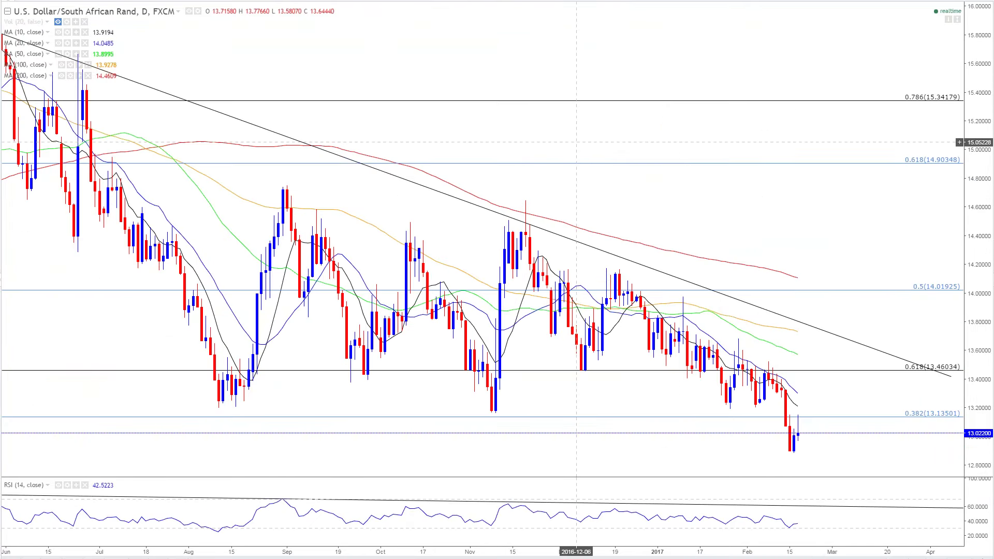
scroll(523, 326, "down", 2)
scroll(609, 420, "down", 4)
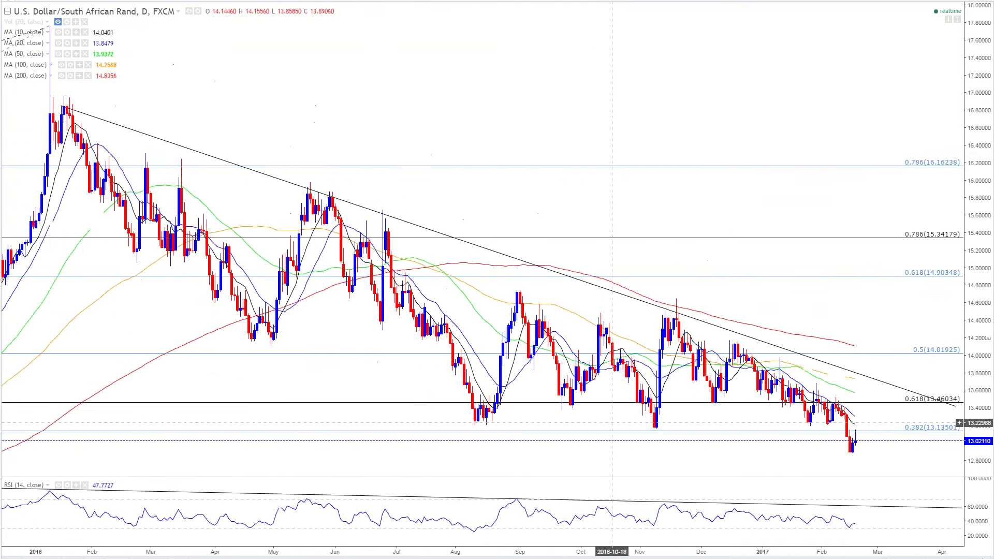
scroll(124, 348, "down", 2)
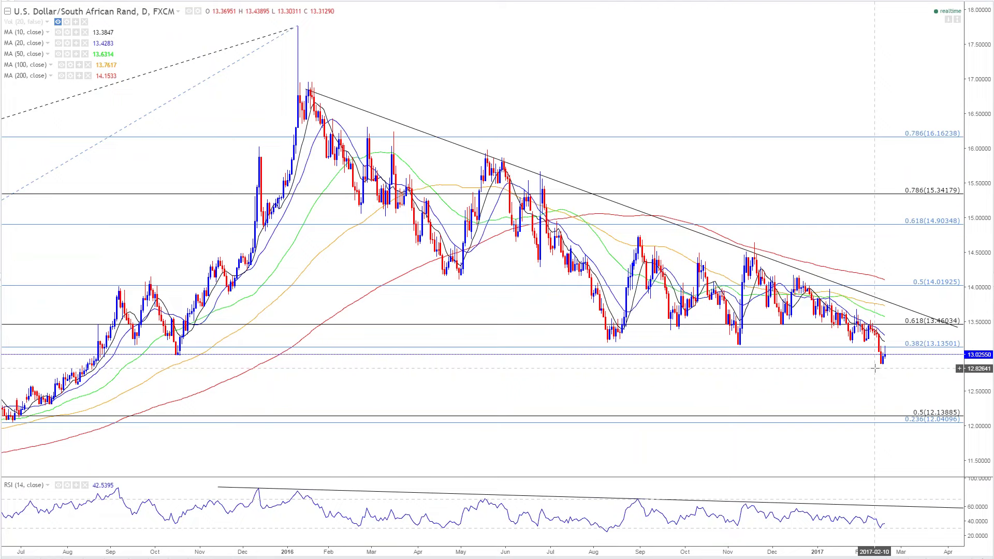
type("USDJP")
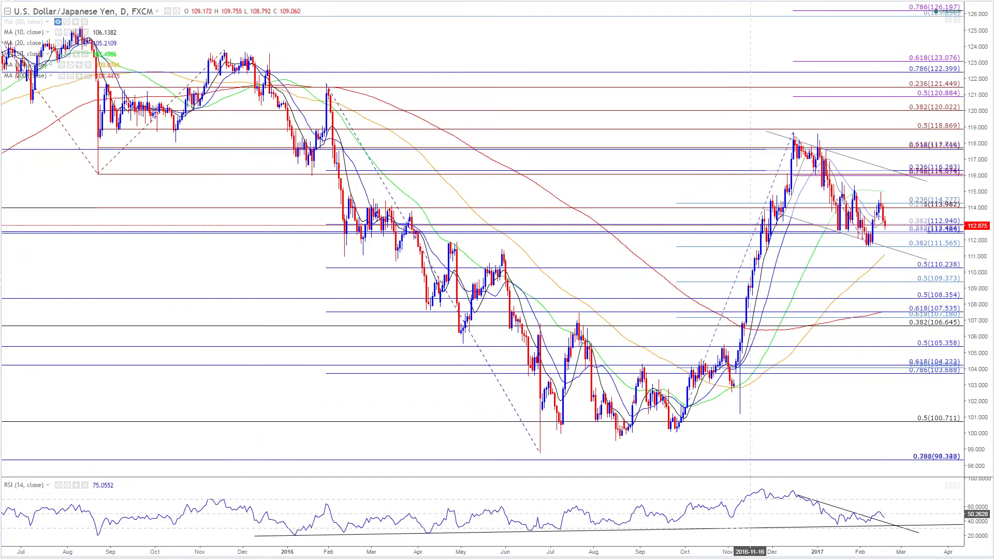
right_click(215, 247)
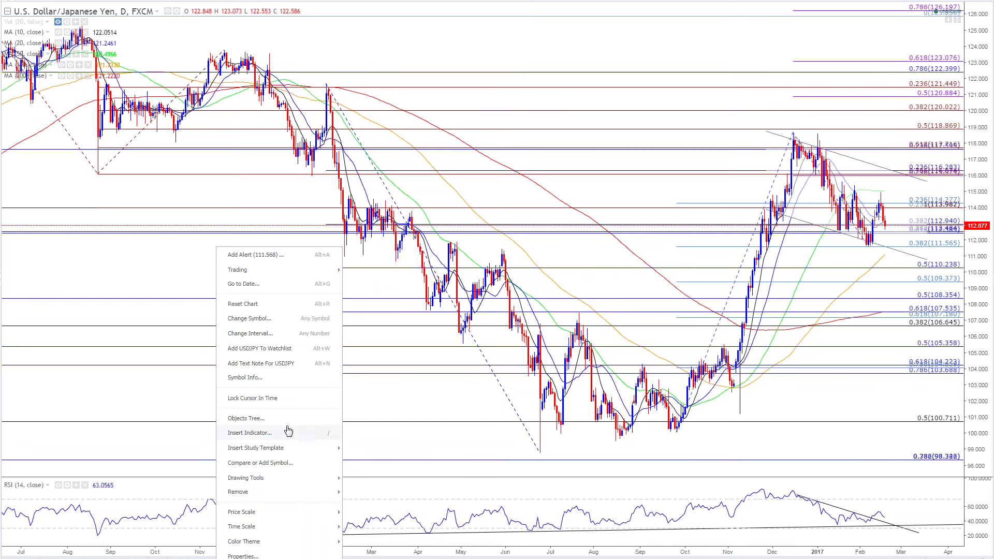
Step: Overlay the Nikkei 225 on the USD/JPY chart as a percentage comparison line
left_click(273, 465)
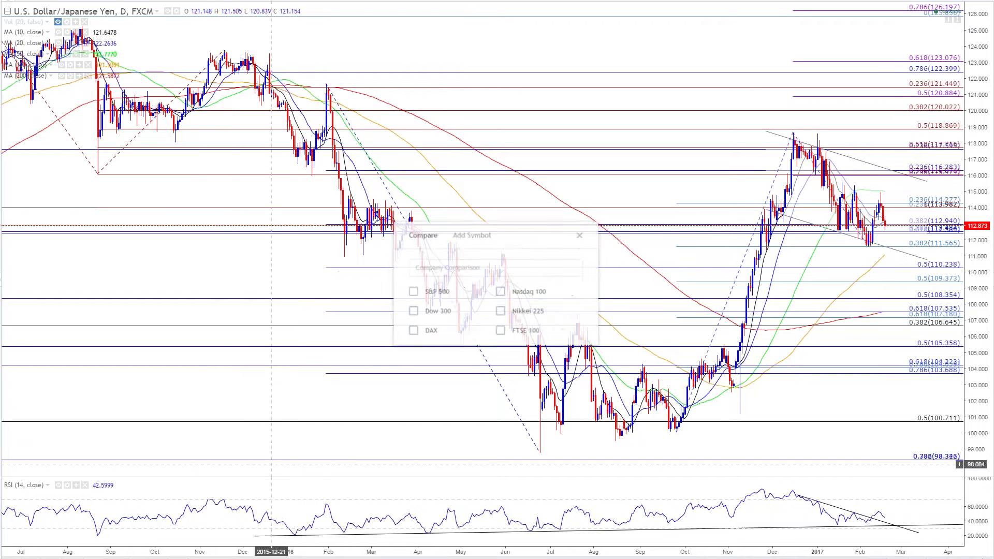
left_click(500, 311)
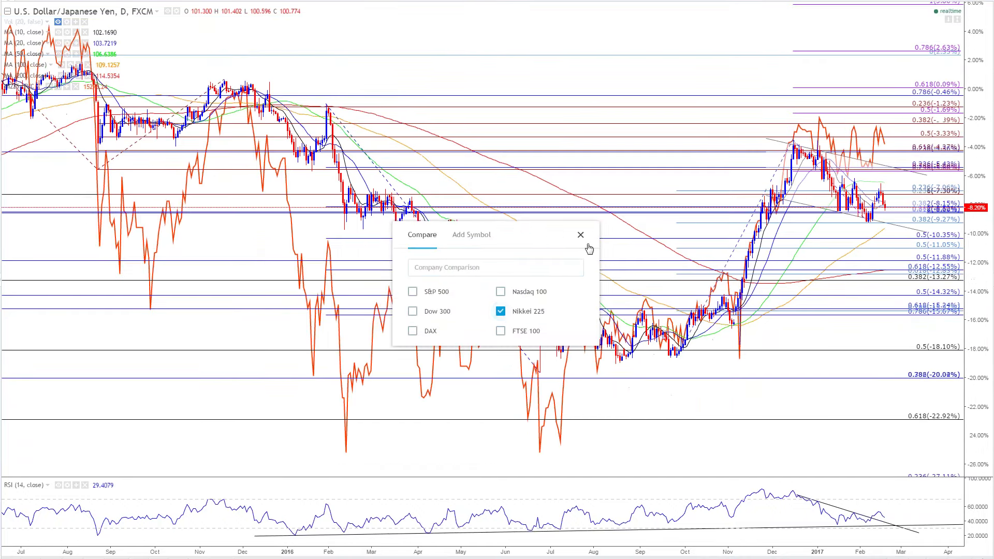
left_click(580, 235)
left_click_drag(550, 77, 510, 74)
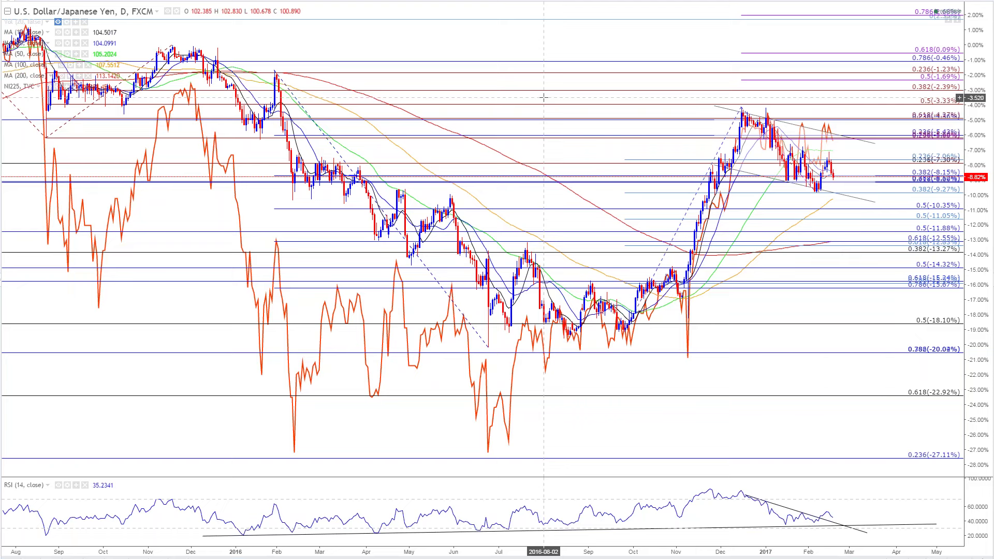
type("X")
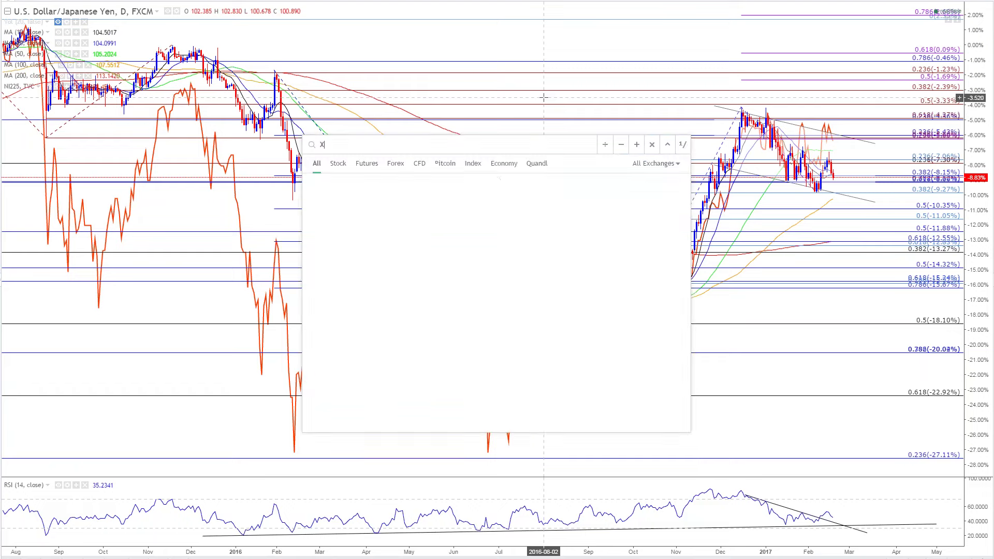
type("AUUSD")
key("Return")
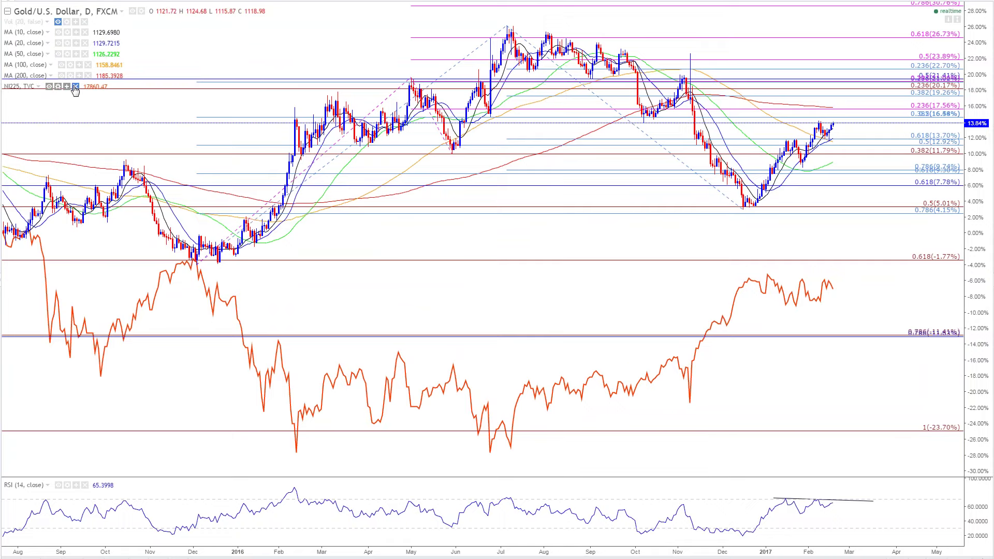
type("USDJPY")
key("Escape")
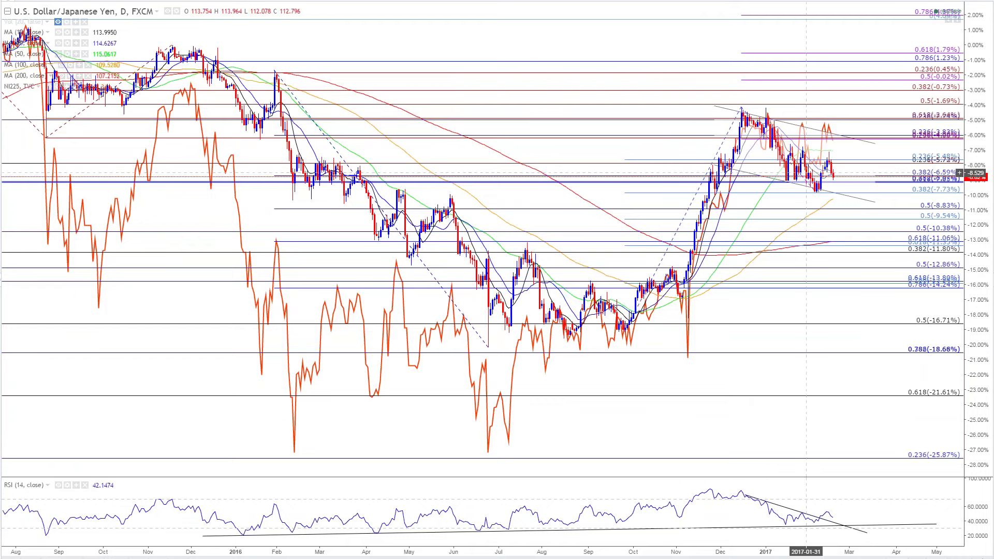
left_click(827, 135)
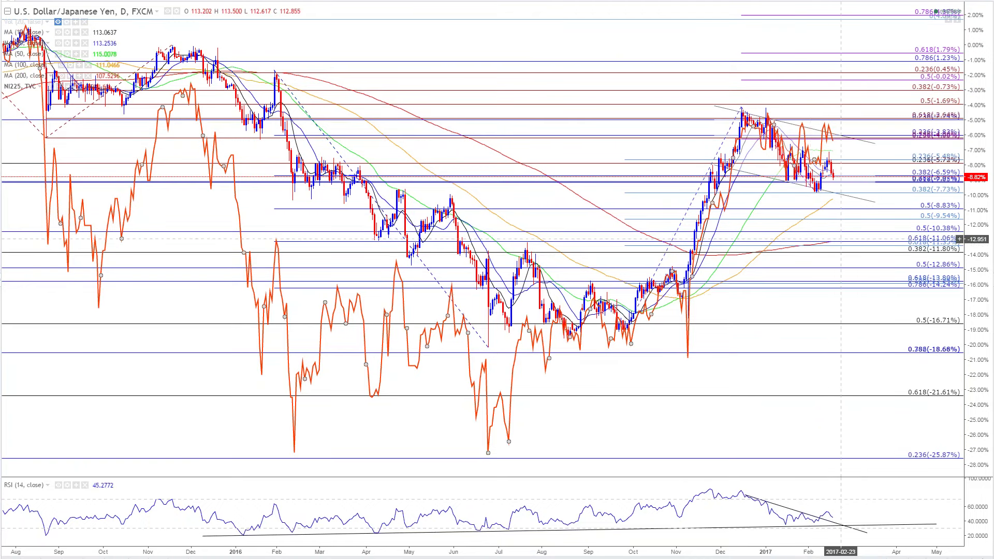
left_click_drag(823, 155, 752, 280)
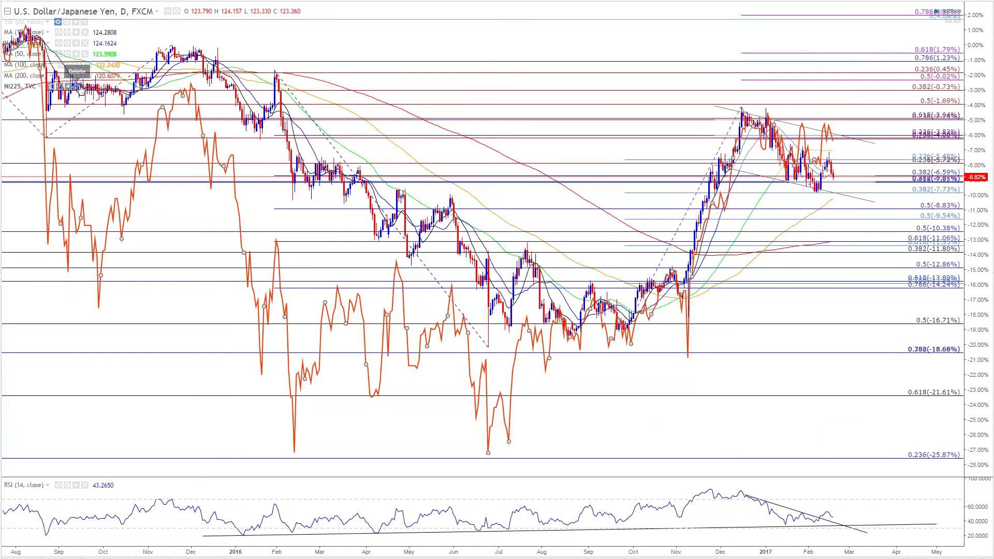
Step: Delete the NI225 comparison from the USD/JPY chart and zoom in on the time axis
left_click(84, 86)
scroll(422, 247, "up", 1)
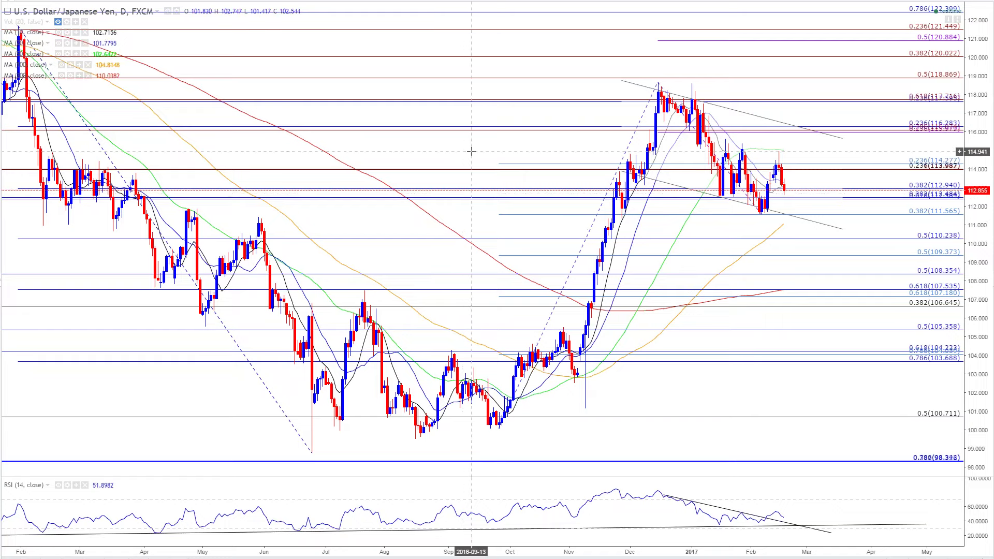
scroll(461, 150, "up", 1)
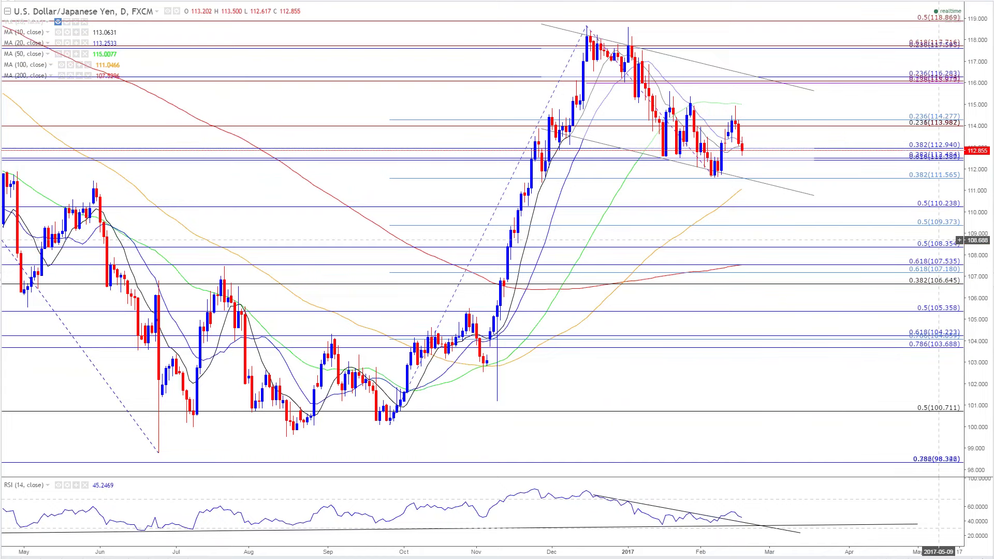
type("XAUUSD")
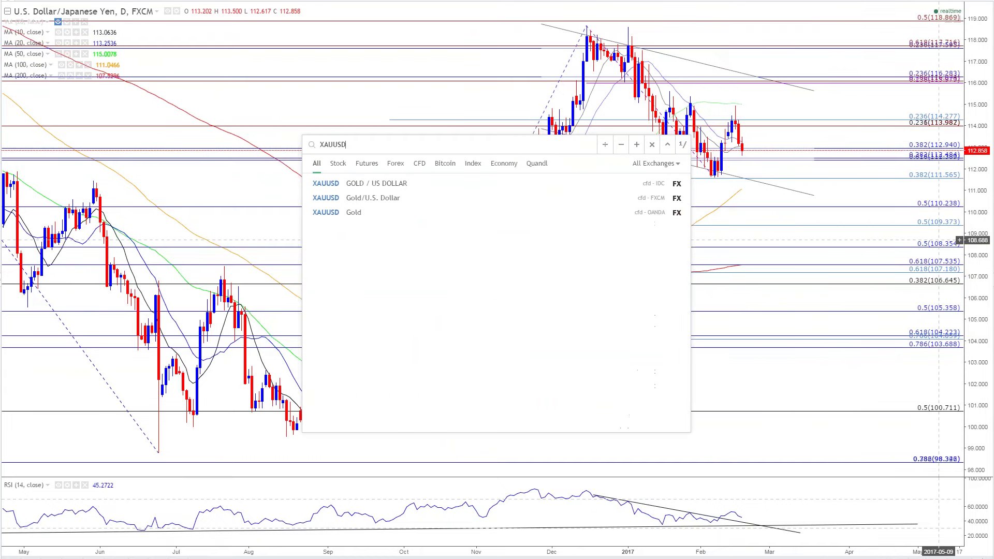
key("Return")
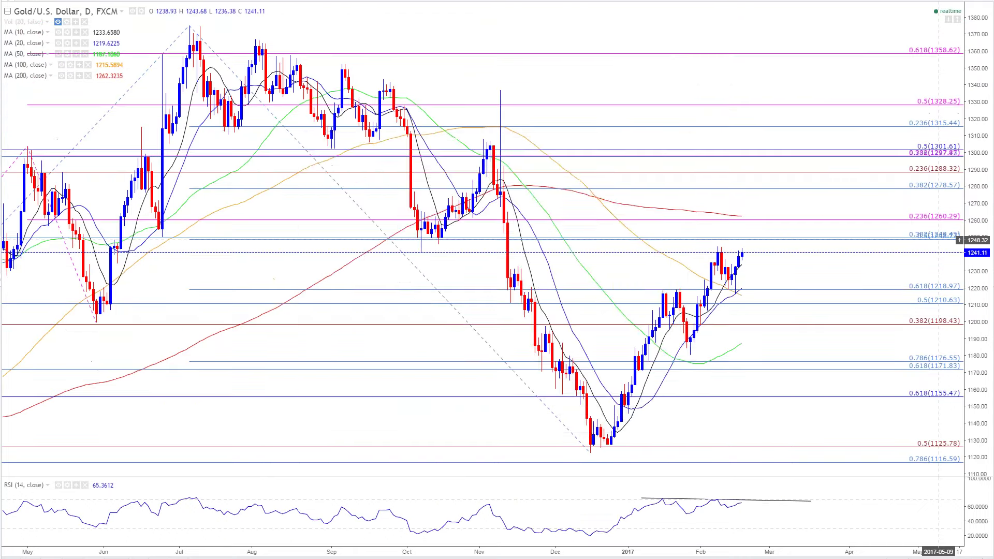
type("USDJPY")
key("Return")
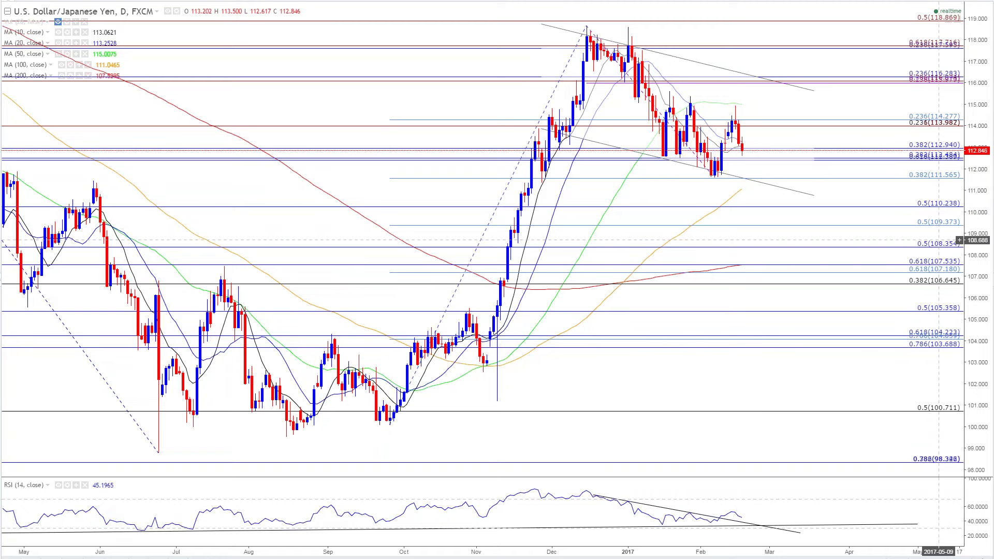
Step: Load the S&P 500 chart by searching SPX500
type("SXP")
key("BackSpace")
type("PX2")
key("BackSpace")
type("500")
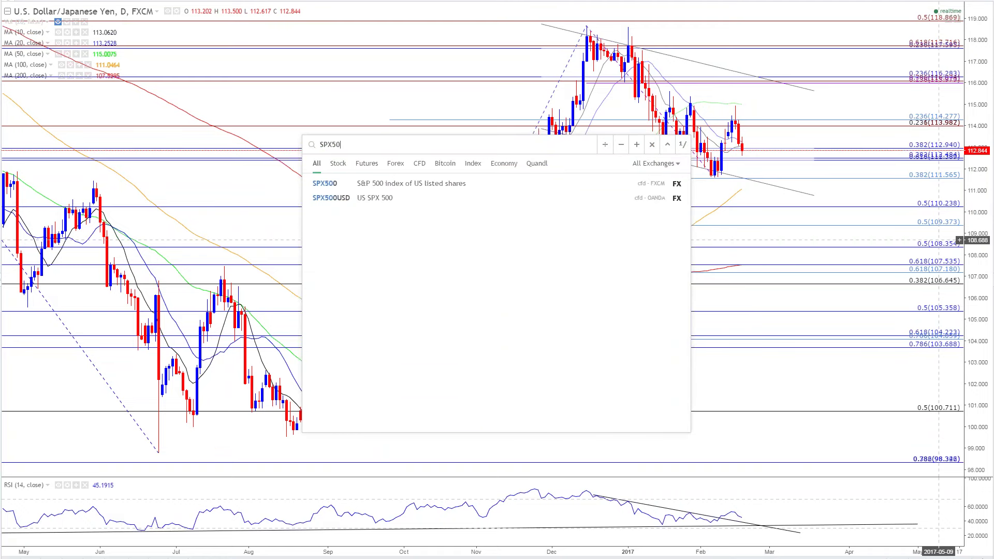
key("Return")
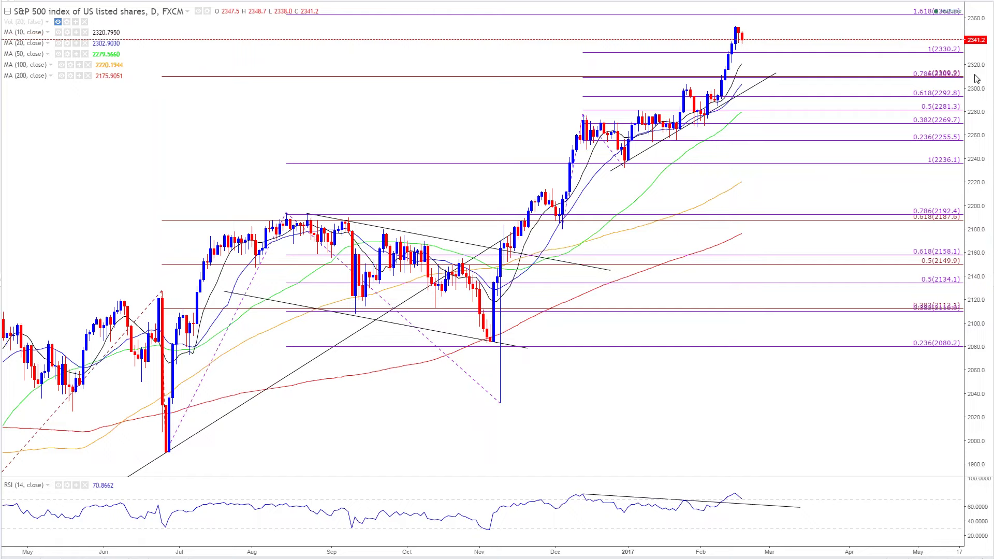
Step: Pan up and drag the trend line's top endpoint to the 1.618 level at 2362.3
left_click_drag(708, 36, 695, 73)
left_click_drag(765, 126, 869, 75)
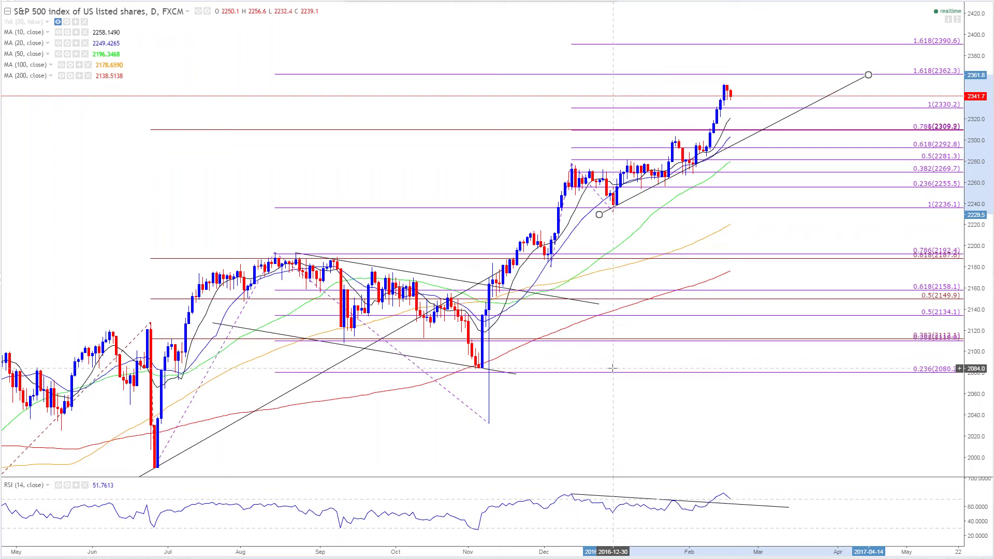
left_click(153, 417)
left_click(747, 89)
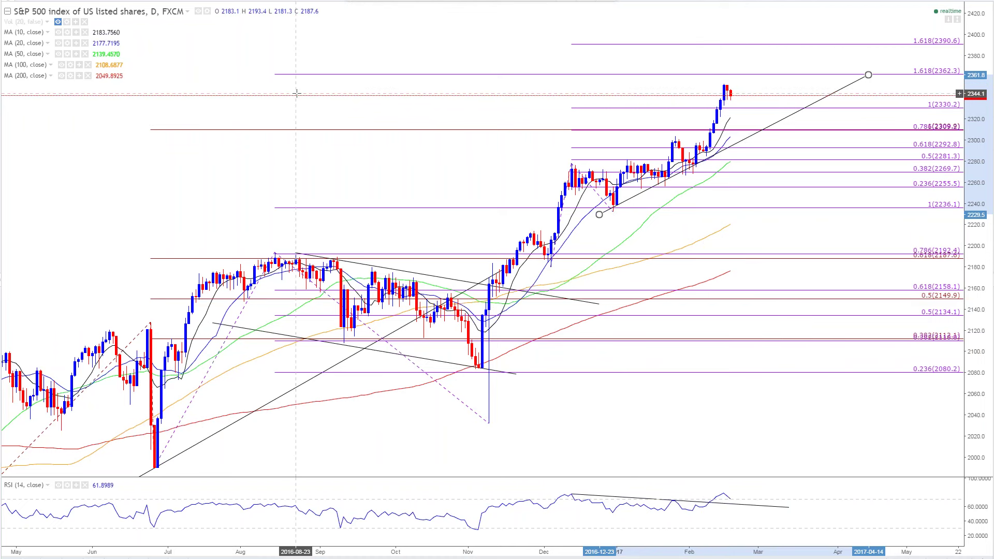
Step: Clear the symbol search and load the FXCM AUDJPY daily chart
type("X")
key("BackSpace")
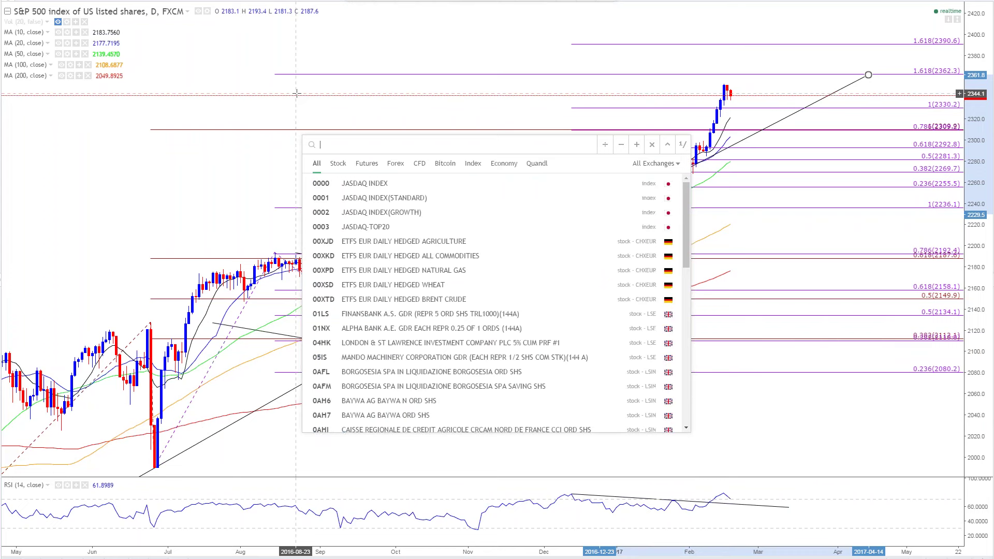
type("AUDJPY")
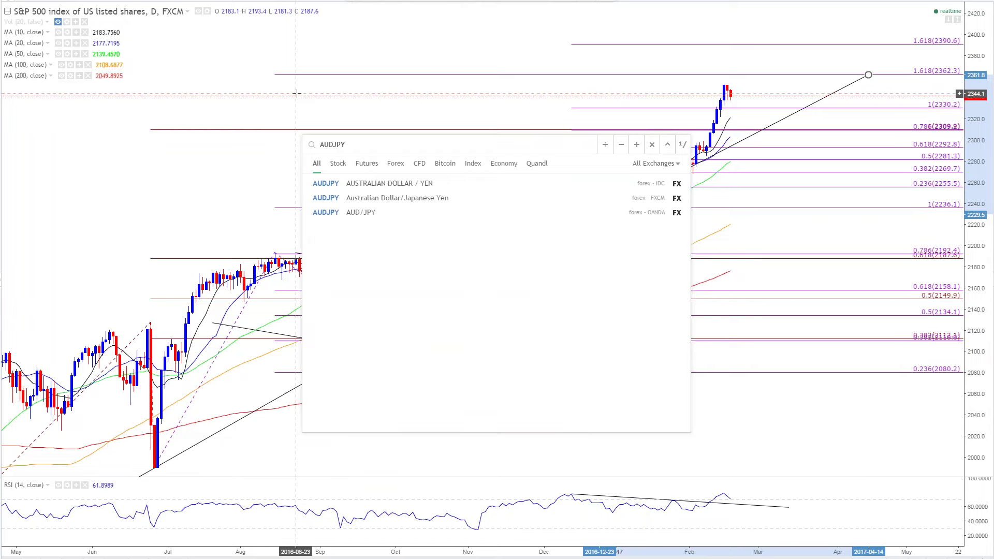
key("Return")
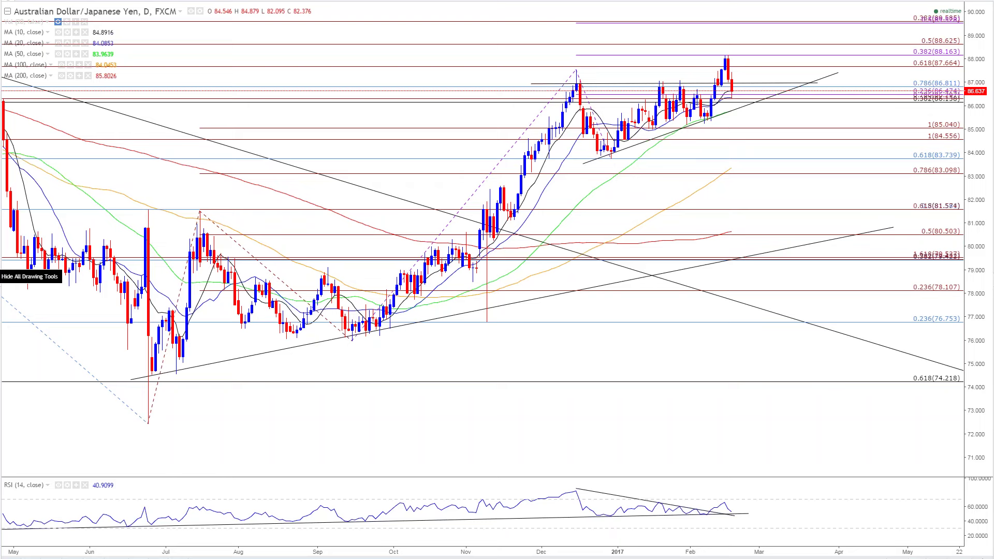
Step: Open the VOLATILITY S&P 500 (VIX) chart
type("VIX")
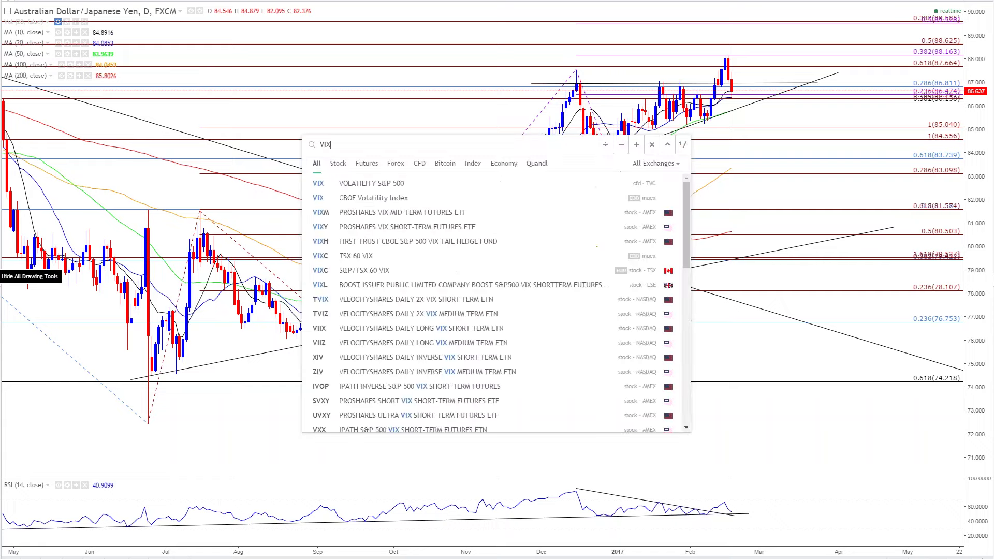
left_click(487, 183)
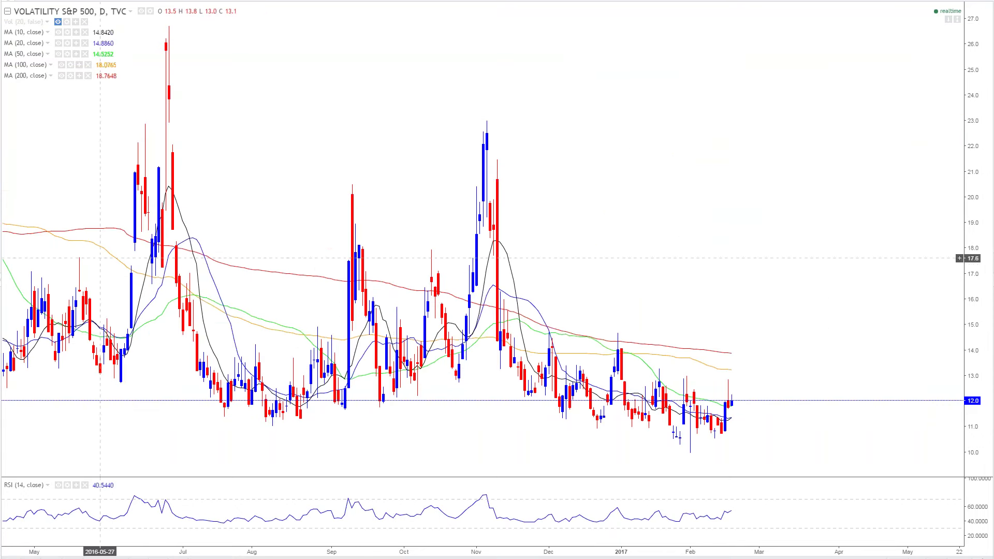
scroll(395, 126, "down", 2)
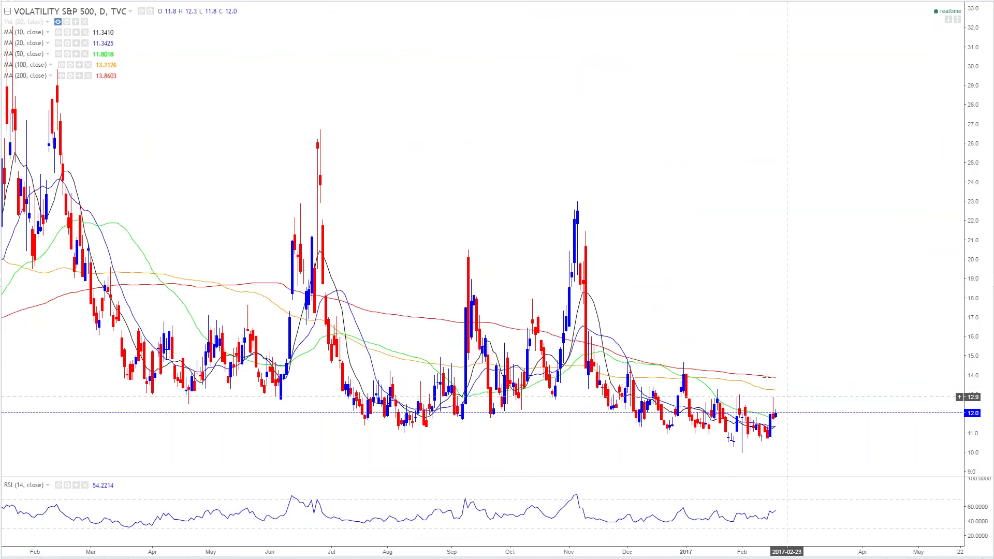
Step: Switch to 1M monthly candles and zoom the time axis back to 1991
type("1M")
key("Return")
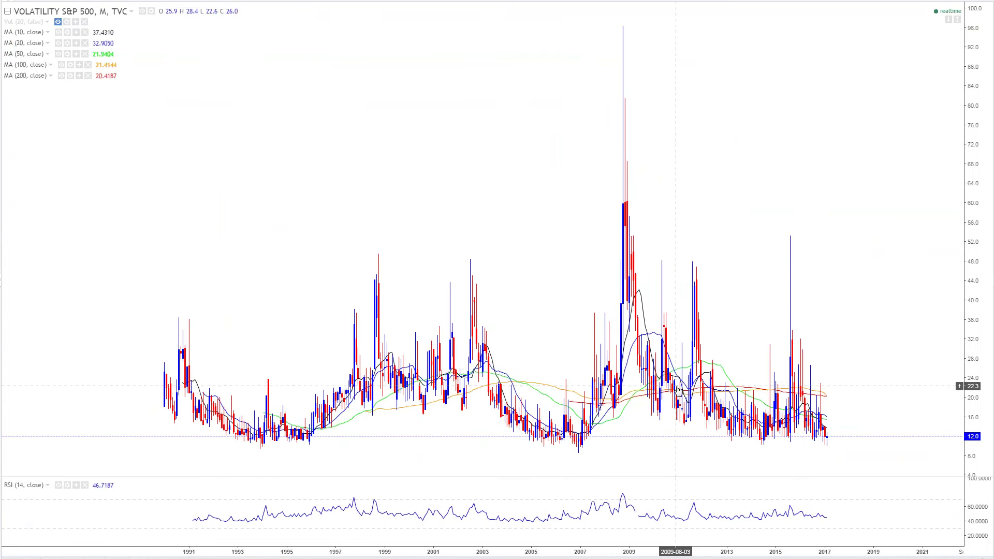
scroll(805, 420, "up", 4)
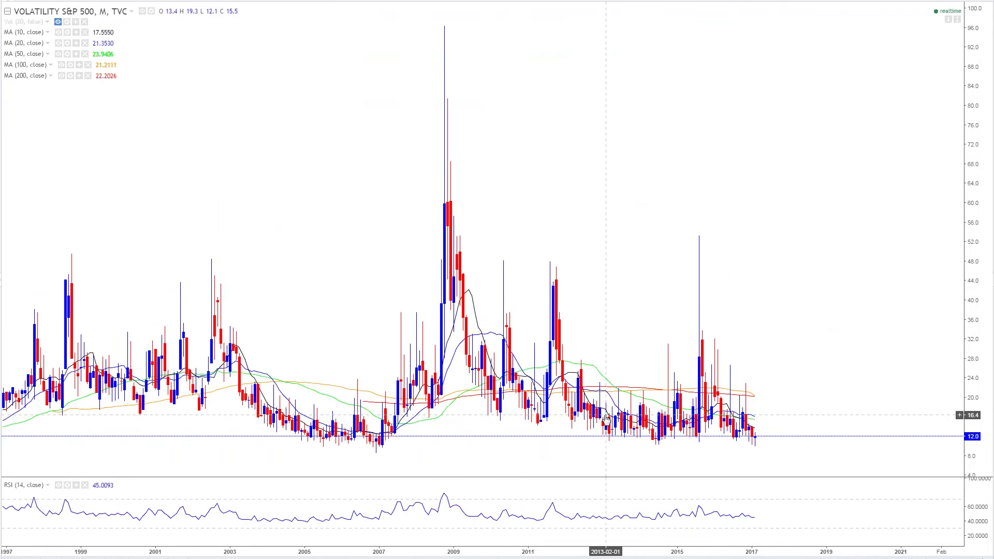
scroll(597, 436, "up", 2)
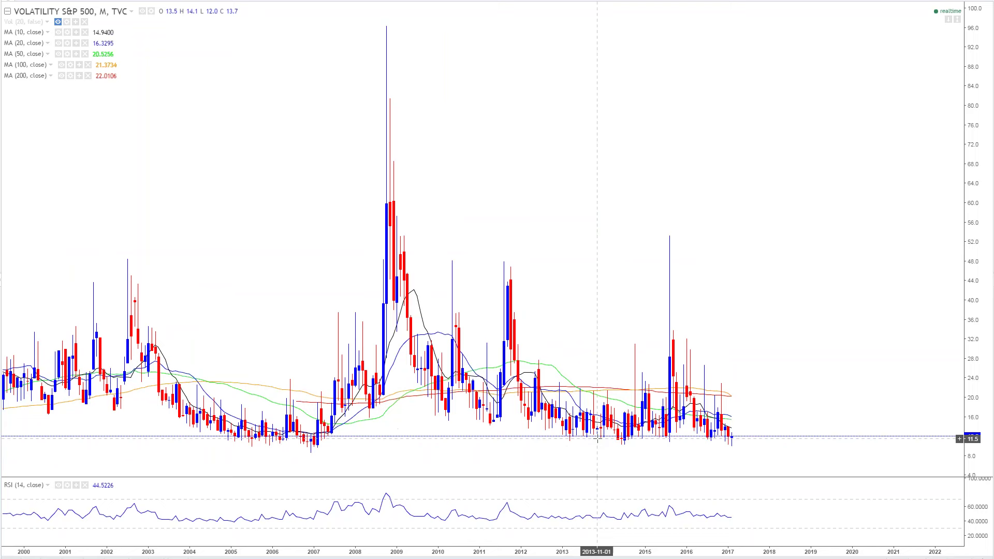
scroll(597, 437, "up", 1)
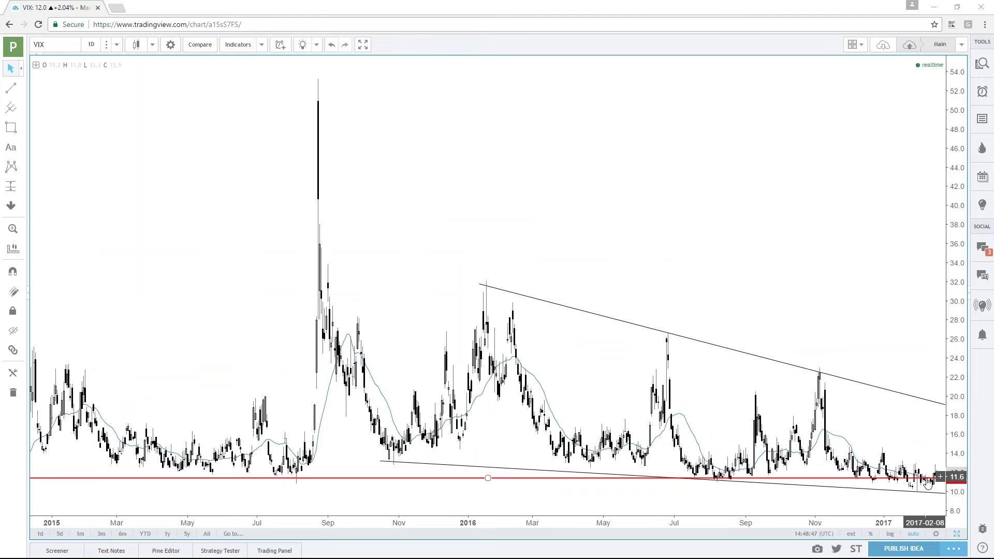
scroll(879, 465, "up", 2)
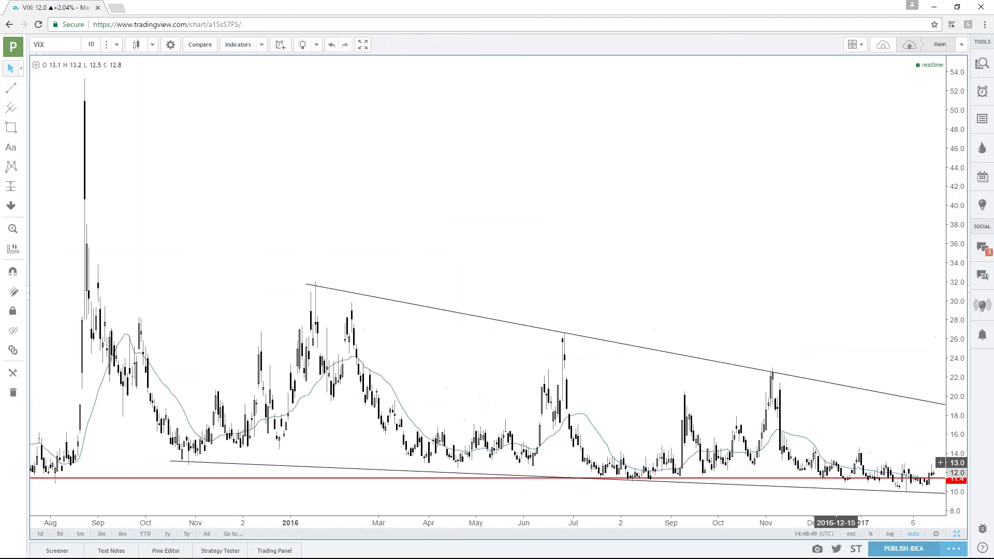
scroll(779, 464, "down", 3)
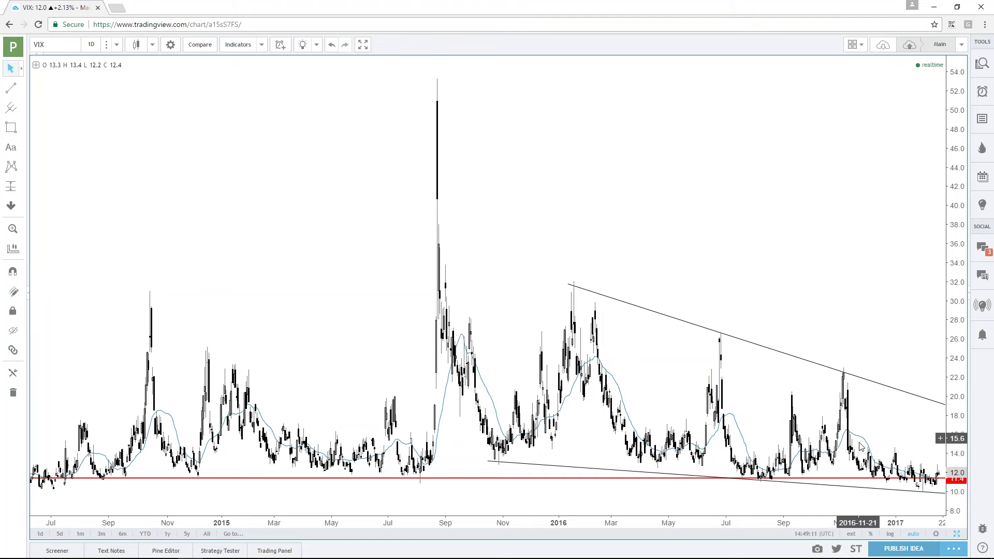
scroll(882, 334, "up", 1)
scroll(882, 334, "up", 1)
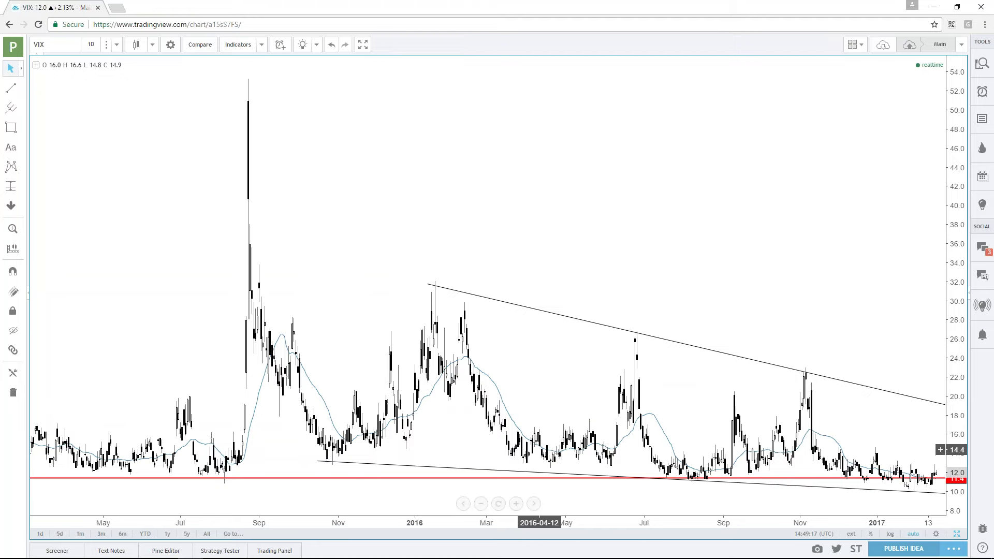
scroll(622, 284, "down", 1)
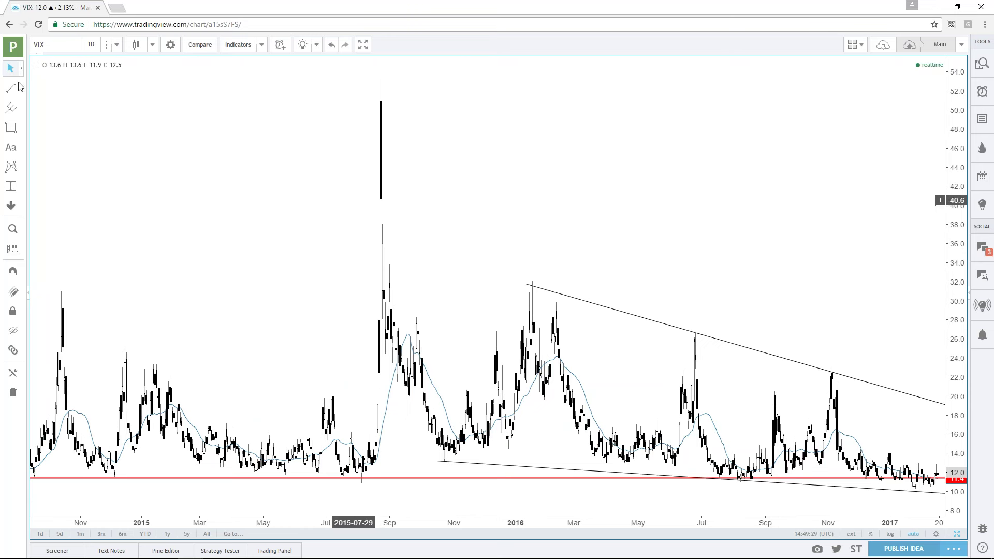
left_click(60, 49)
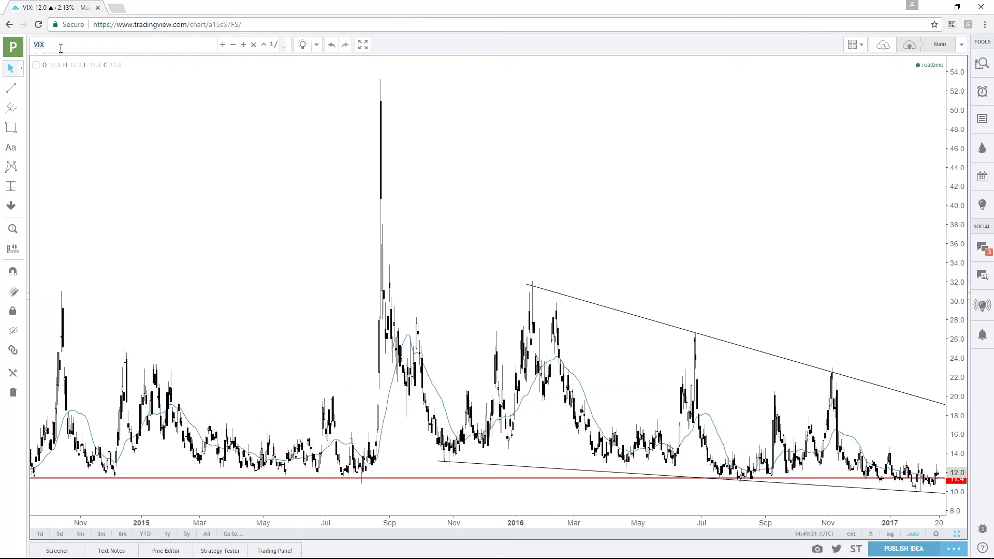
Step: Load the NDX chart and zoom in
type("NDX")
key("Return")
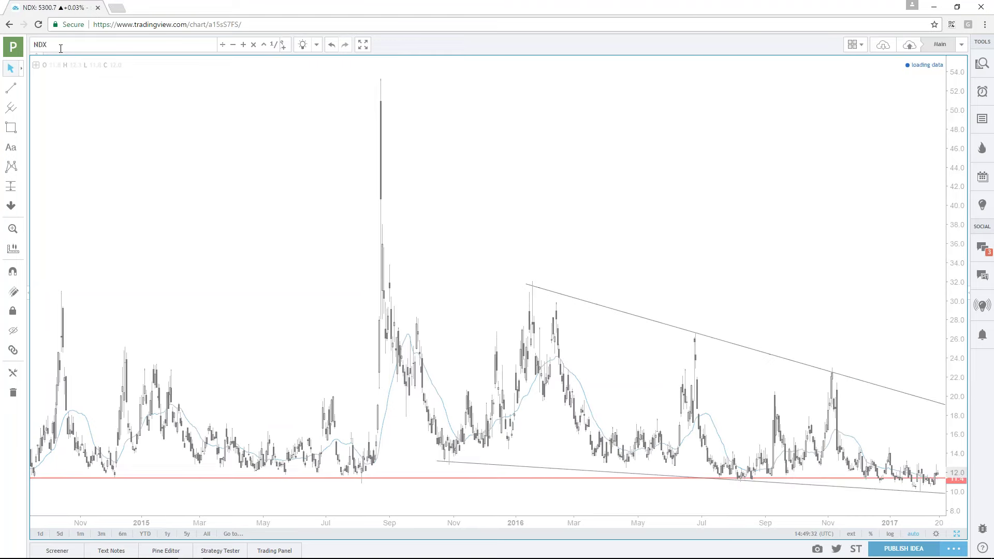
scroll(552, 164, "up", 4)
scroll(553, 164, "up", 2)
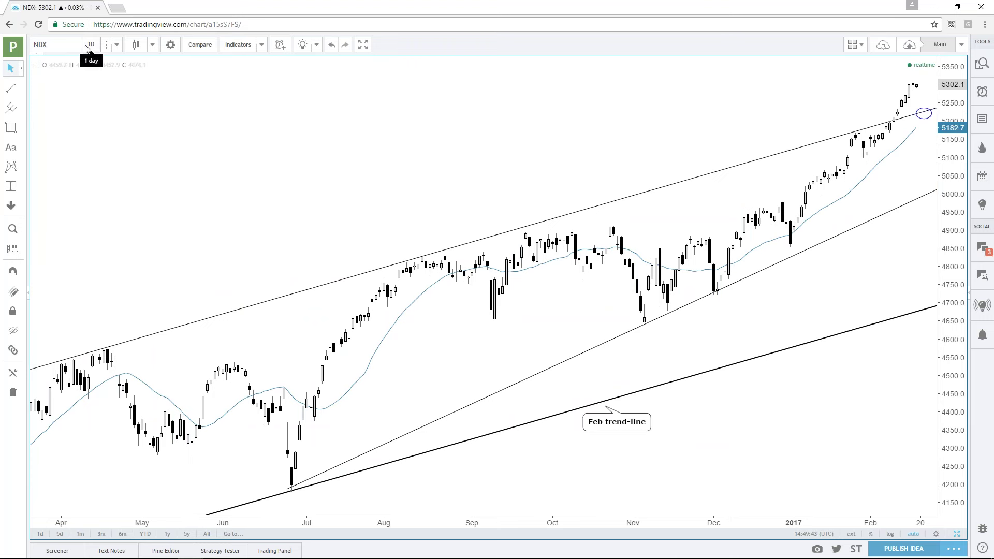
Step: Replace the symbol with SPX to show its Feb '16 and Nov trend-lines
left_click(64, 45)
type("SPX")
key("Return")
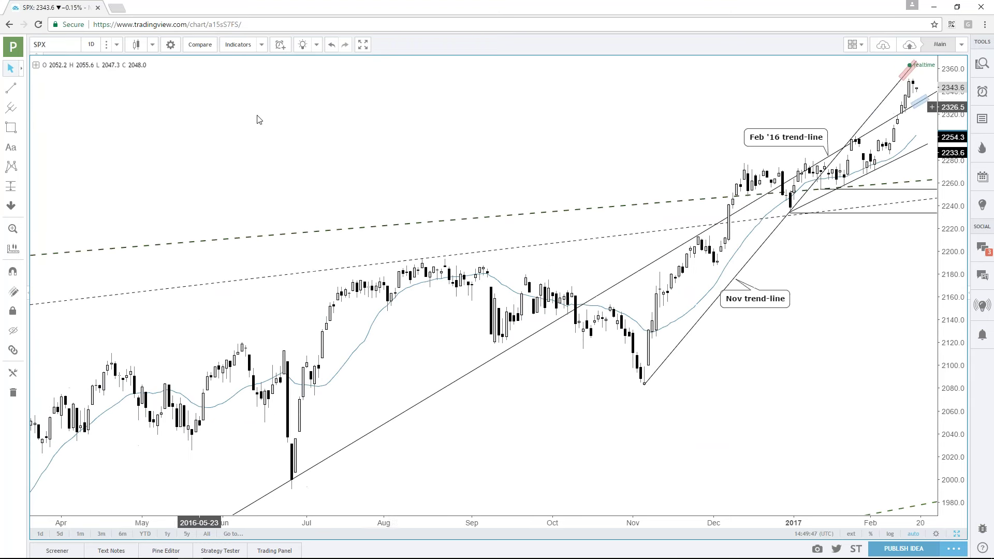
scroll(595, 164, "up", 1)
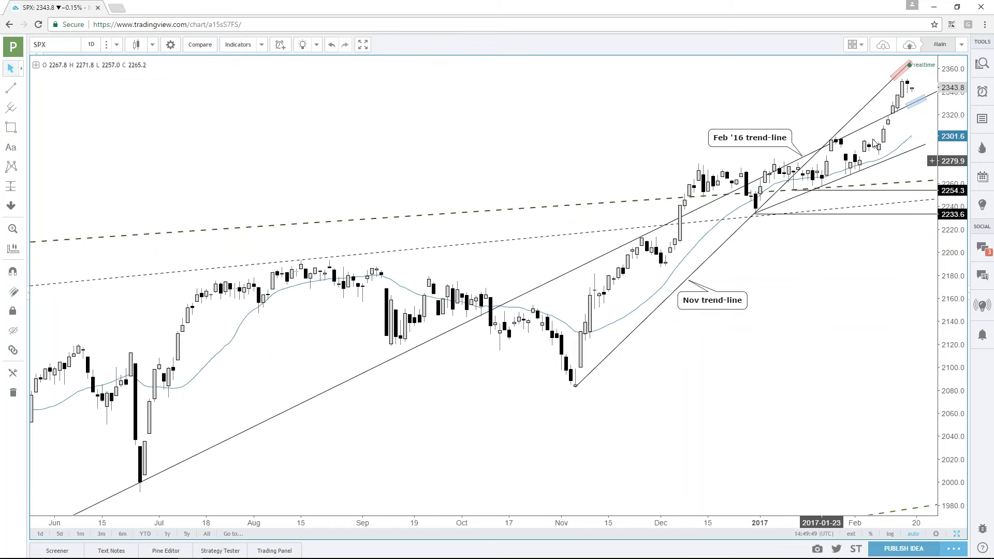
left_click(59, 49)
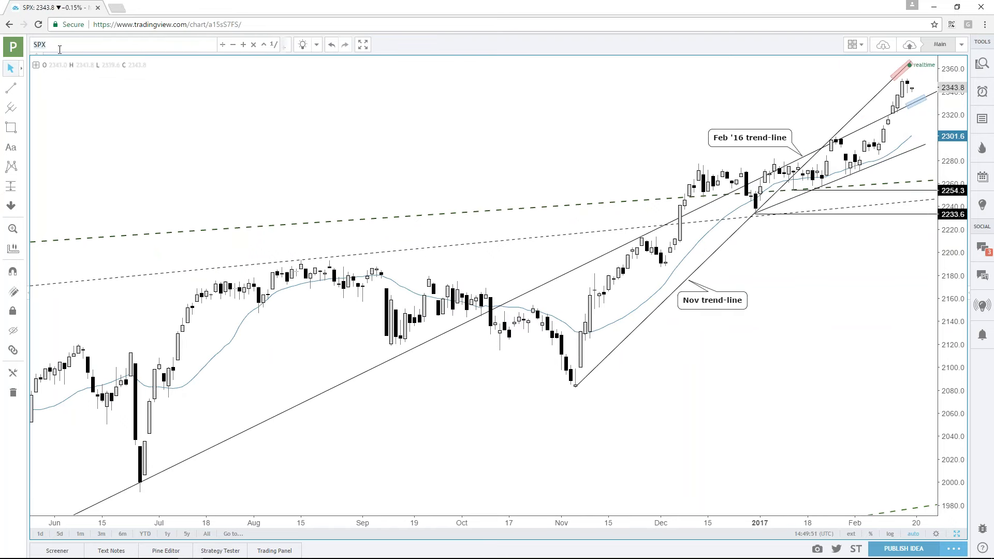
Step: Load the DJI chart, later bringing the CME FedWatch page in Chrome to the front
type("DJI")
key("Return")
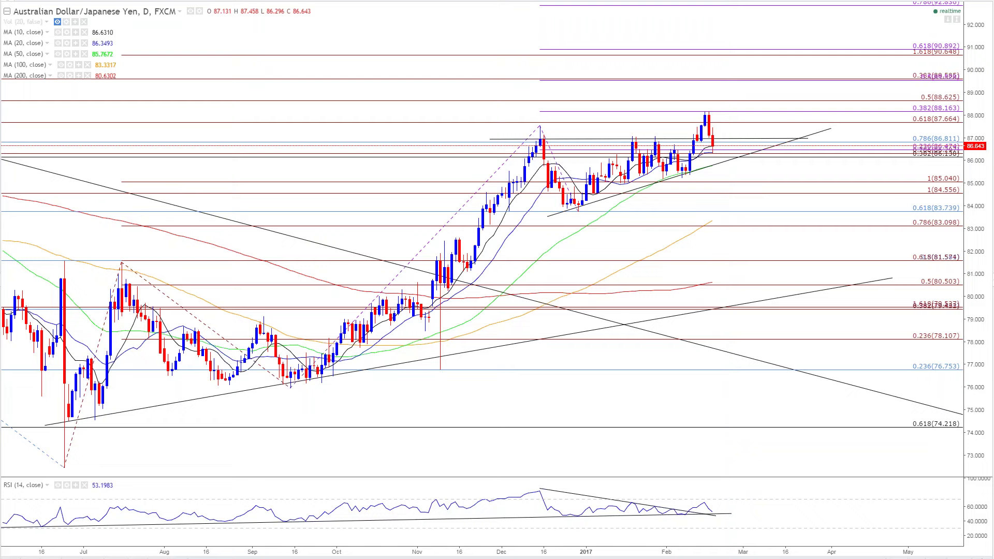
key("alt+Tab")
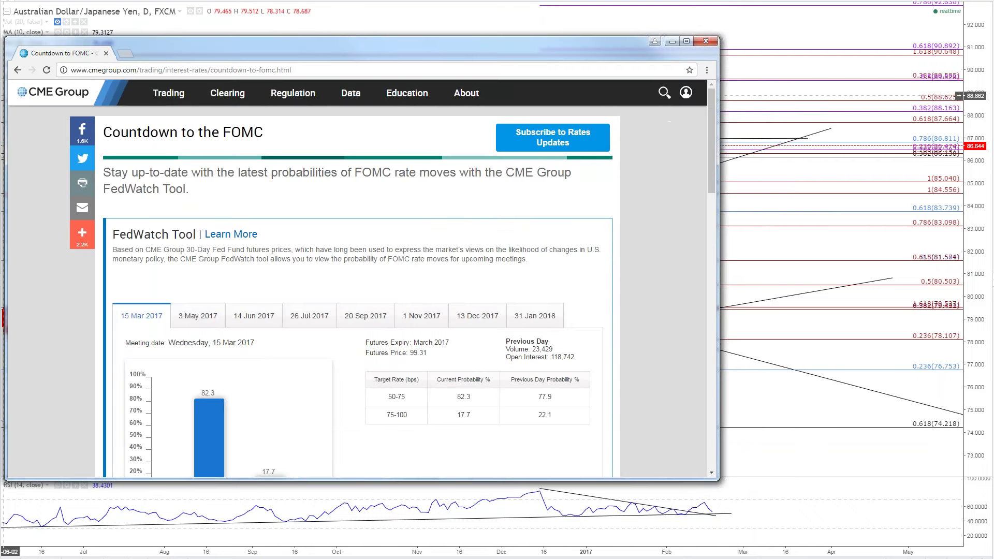
Step: Reload FedWatch and compare the Jun, Dec and Mar 2017 meetings, marking March's 82.3
key("F5")
scroll(359, 406, "down", 1)
left_click_drag(562, 370, 375, 337)
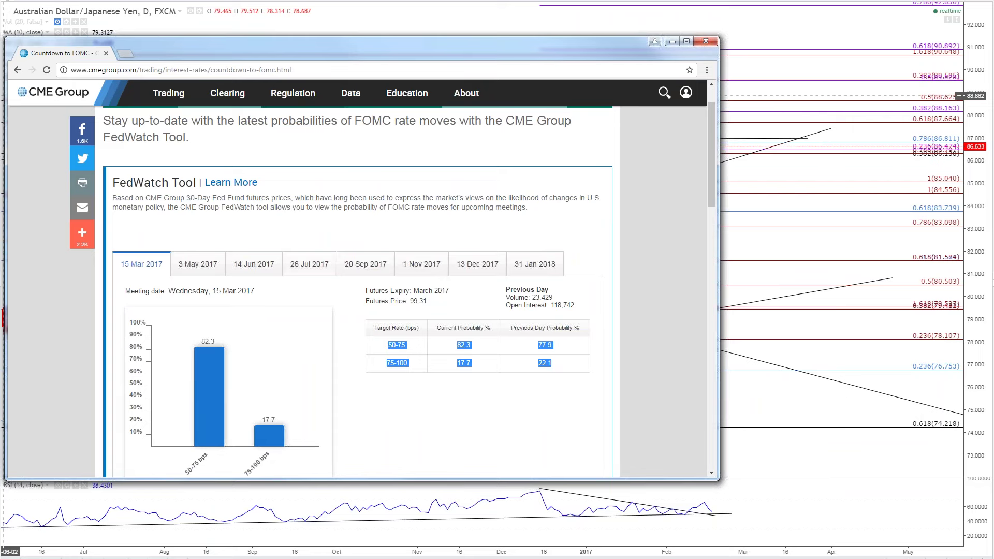
left_click(245, 265)
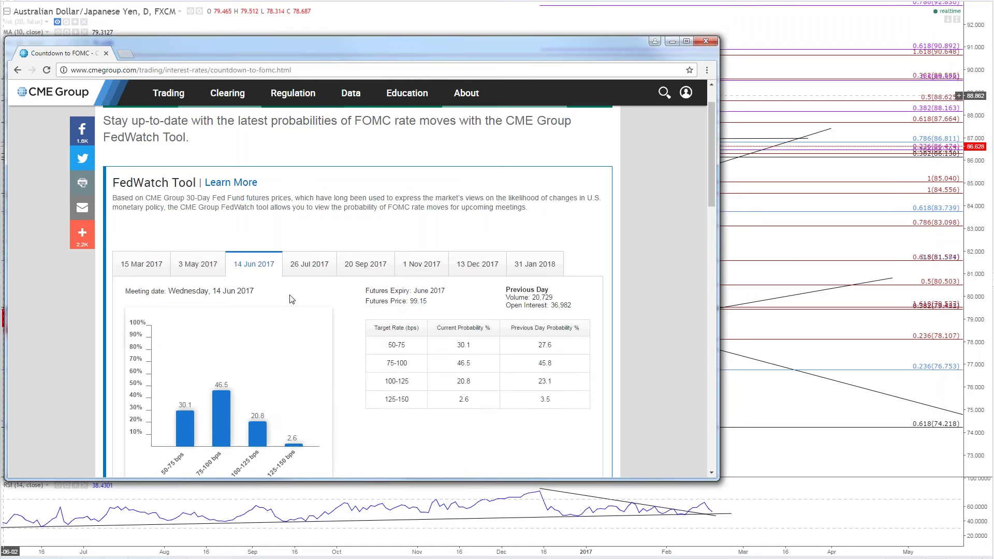
left_click(466, 264)
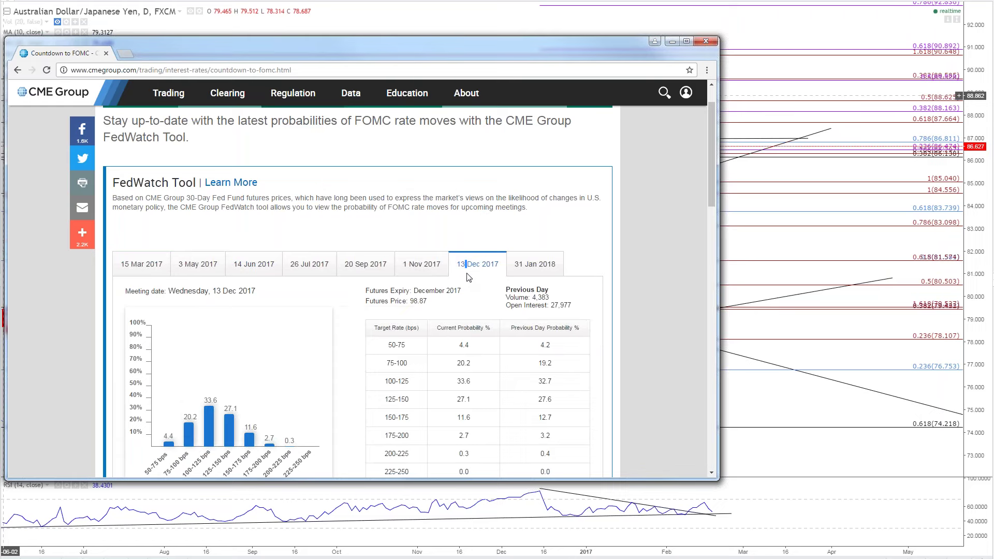
left_click(149, 268)
left_click_drag(458, 356, 559, 370)
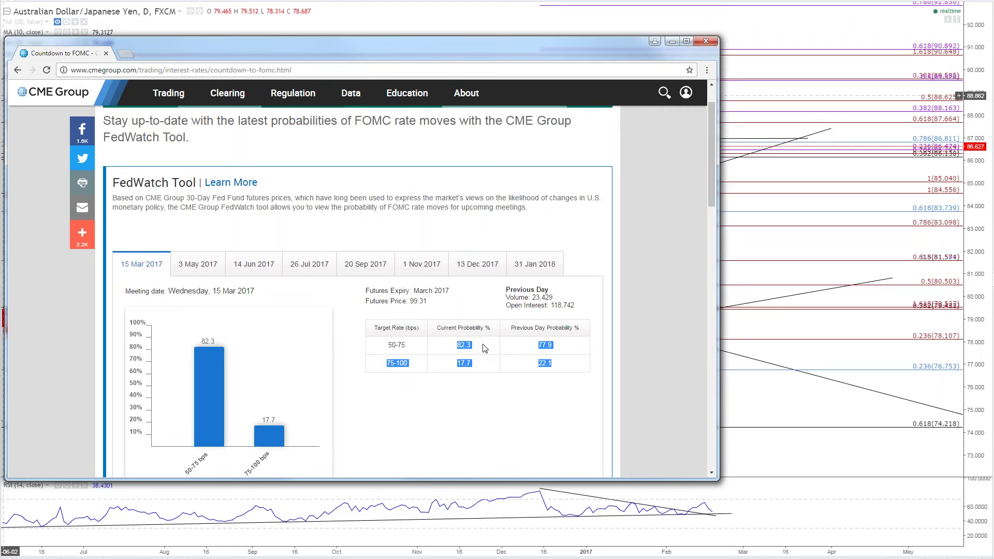
left_click_drag(482, 349, 434, 349)
Step: Return to 14 Jun 2017 and highlight its 50-75, 75-100 and 100-125 probability rows
left_click(261, 270)
left_click_drag(463, 354, 576, 353)
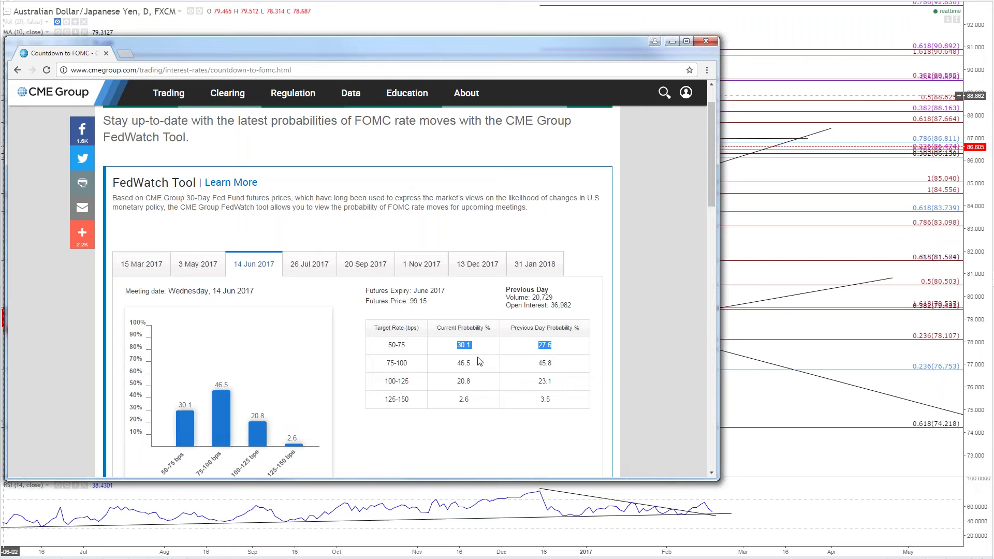
left_click_drag(386, 363, 559, 414)
left_click_drag(377, 352, 574, 353)
left_click_drag(545, 399, 417, 364)
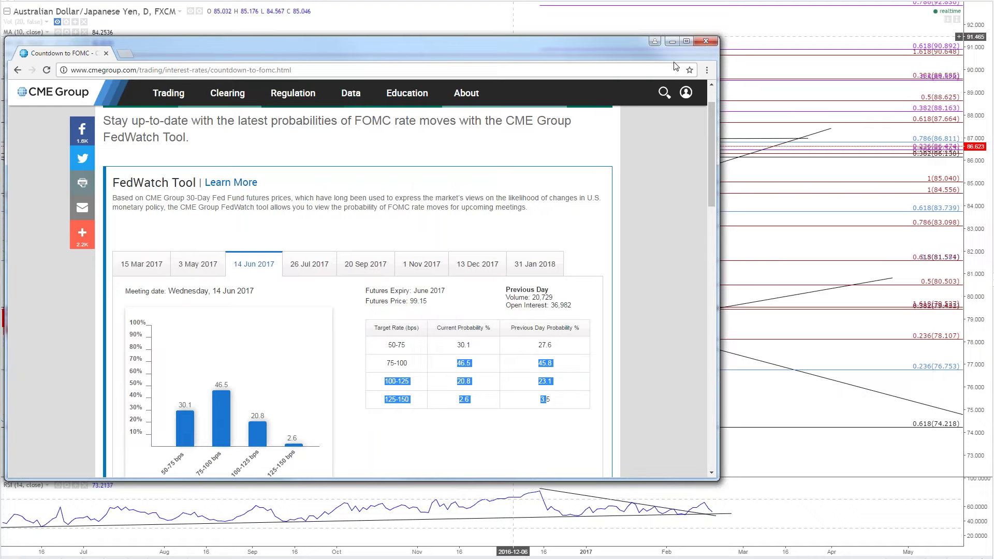
left_click(573, 32)
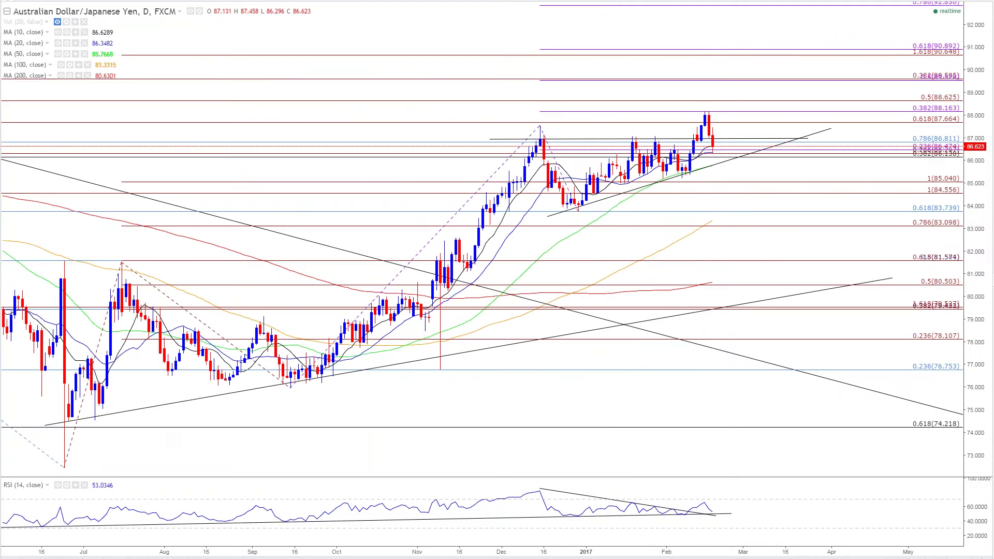
Step: Bring the Fed testimony window forward and narrow it to the left half
left_click(301, 11)
left_click_drag(322, 72, 322, 1)
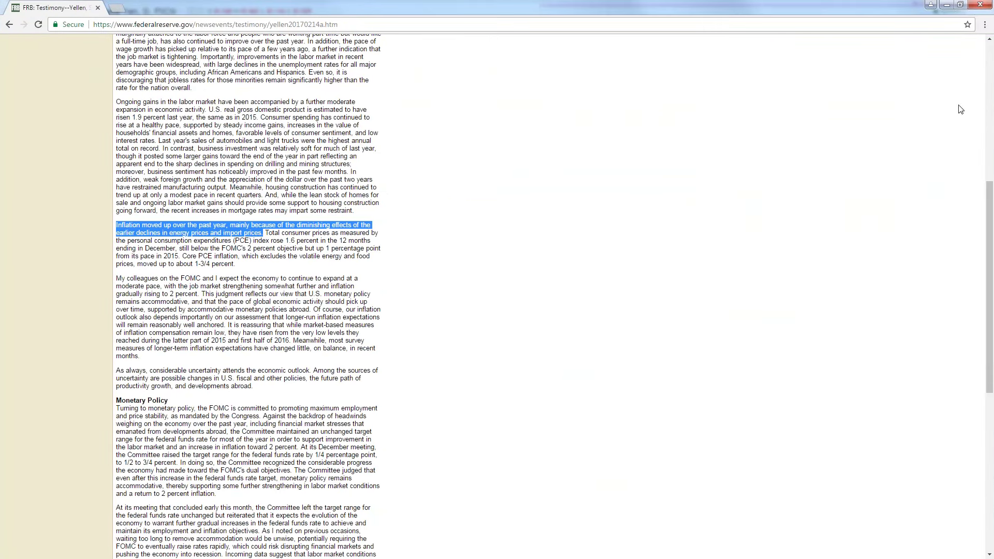
left_click(960, 5)
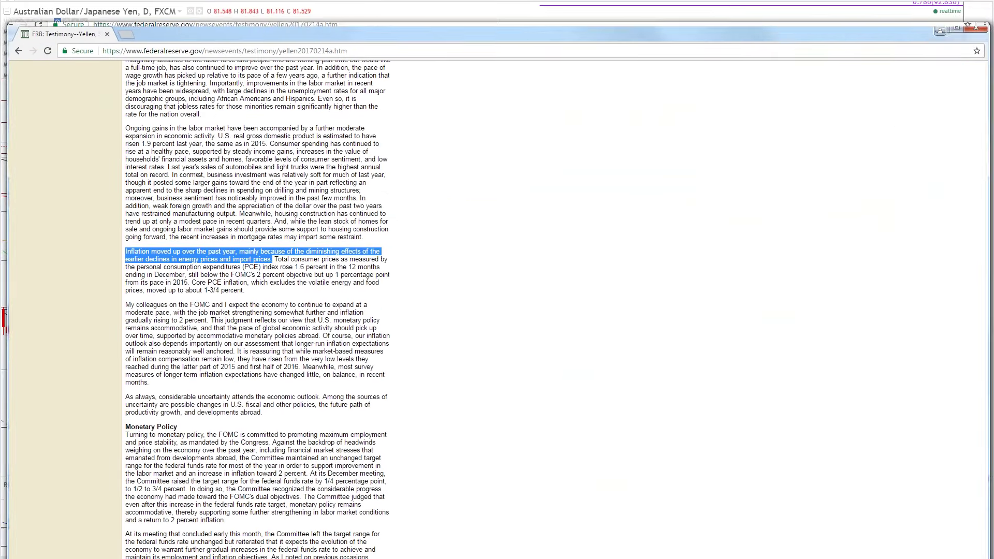
left_click_drag(988, 147, 445, 148)
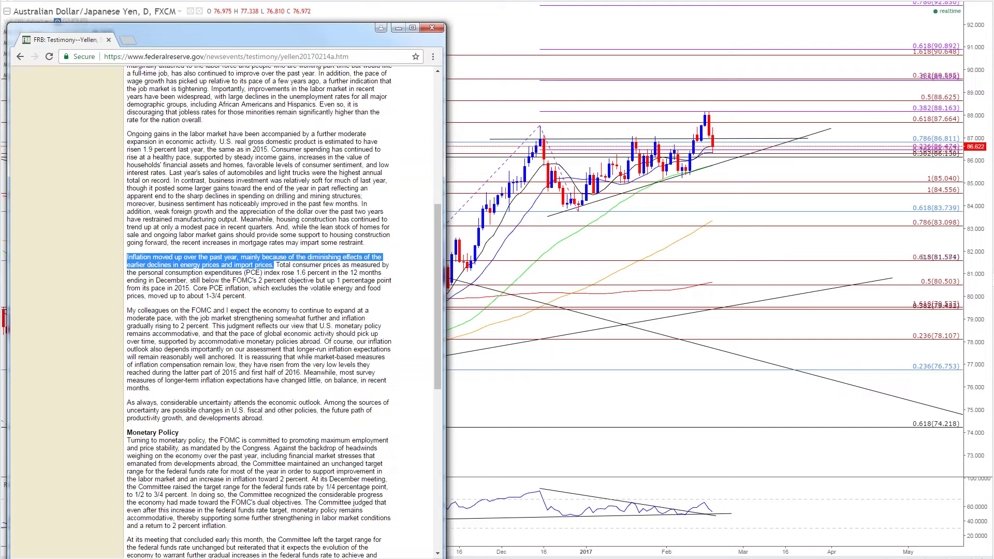
Step: Place the ECB meeting account window on the right side over the chart
key("alt+Tab")
left_click_drag(466, 206, 453, 74)
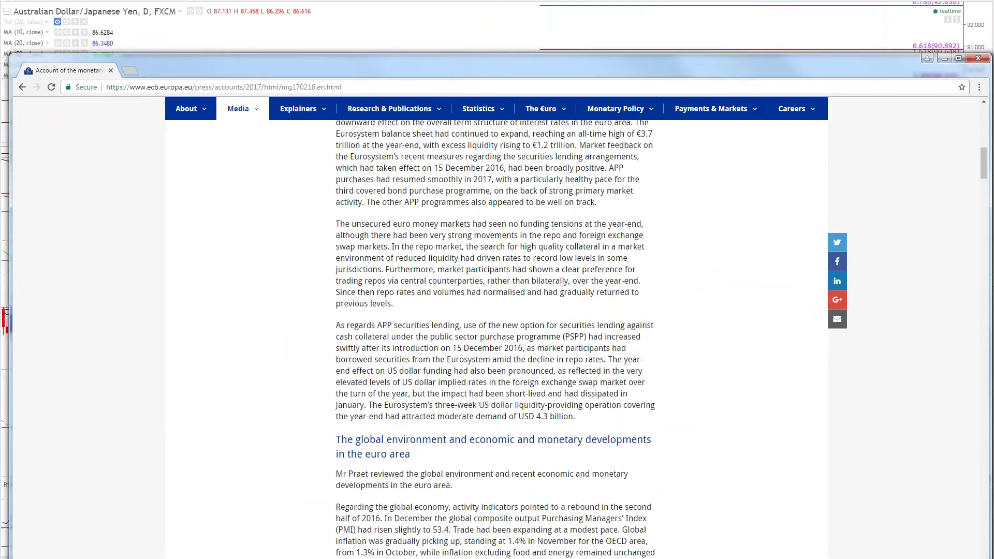
left_click_drag(990, 136, 568, 136)
left_click_drag(285, 65, 604, 17)
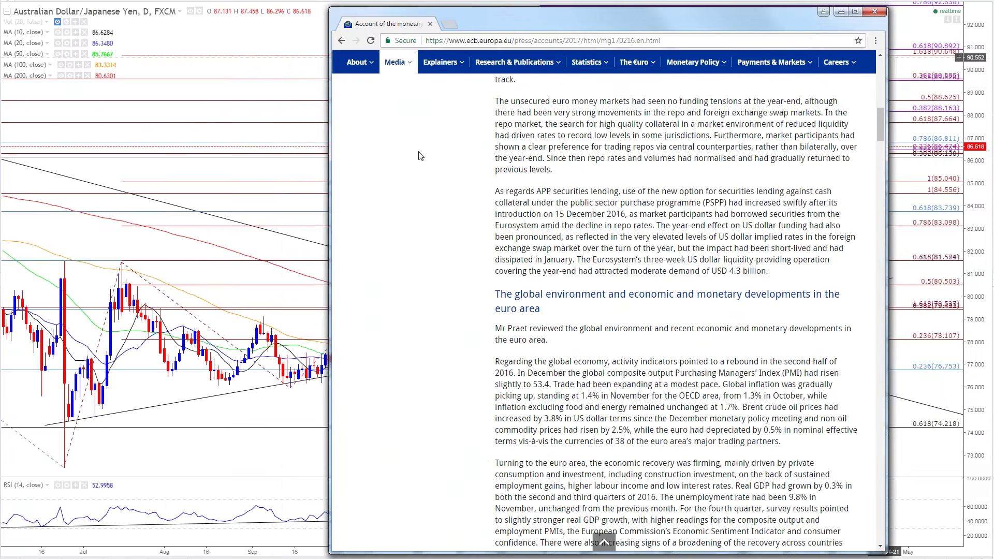
Step: Search the ECB page for 'energy' and highlight the headline-inflation sentence on energy prices
key("ctrl+f")
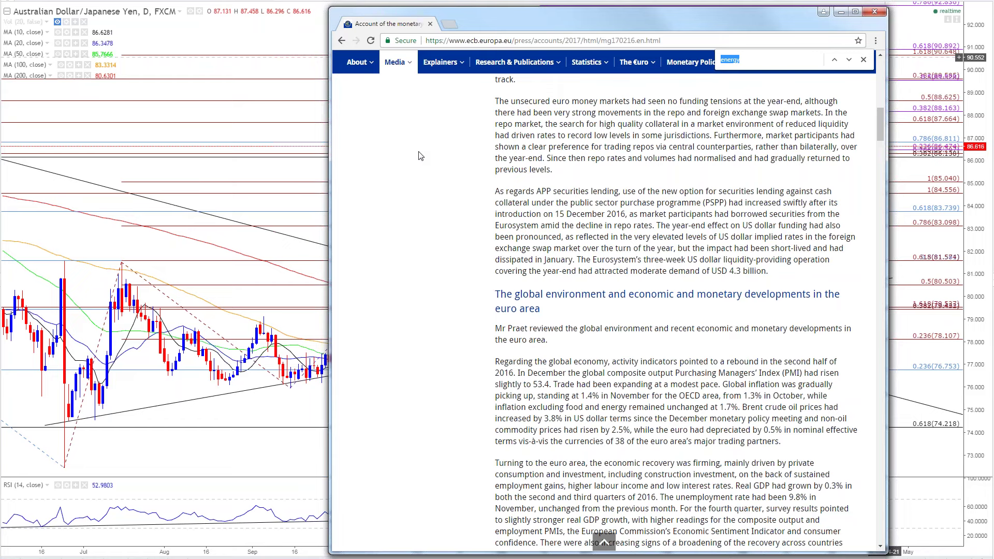
left_click(783, 409)
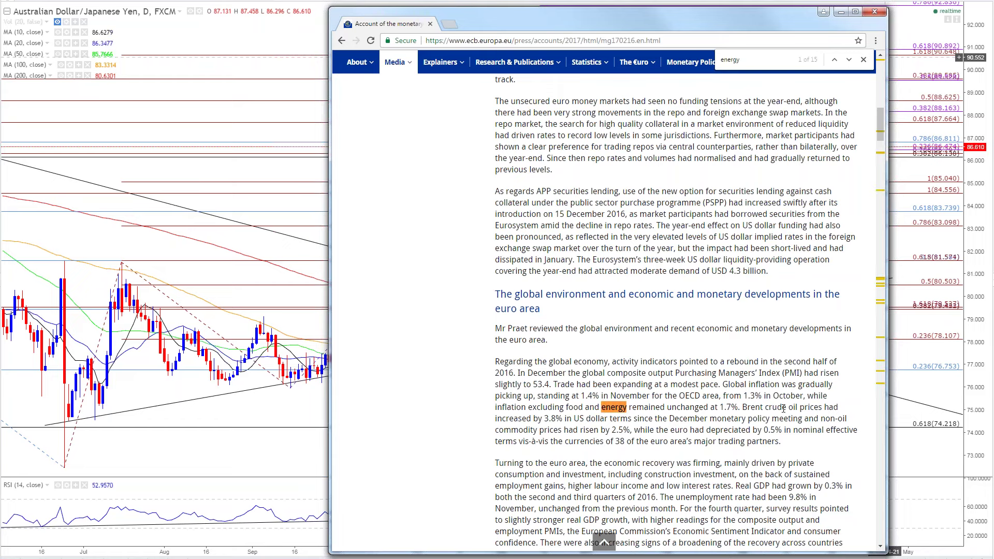
left_click(849, 59)
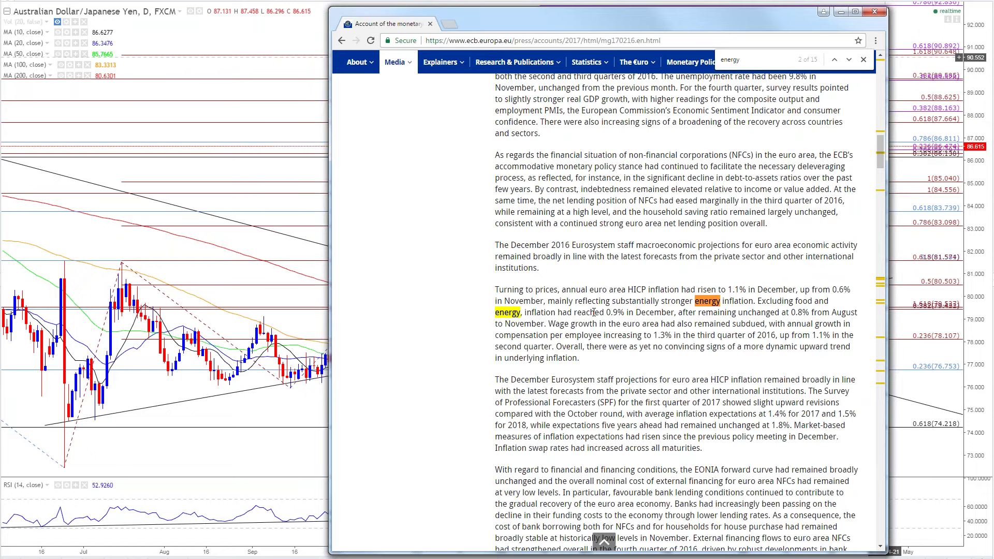
left_click(848, 60)
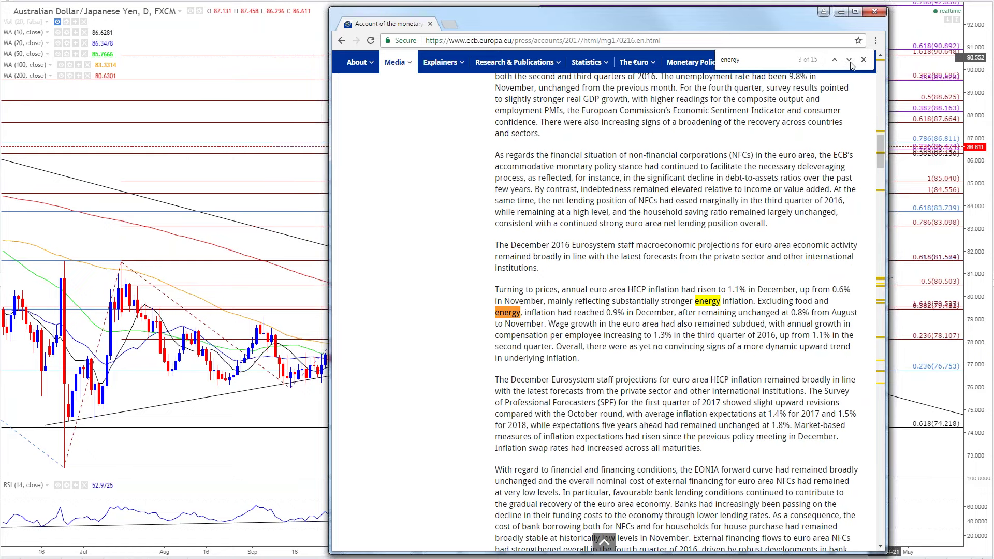
left_click(849, 60)
left_click_drag(553, 301, 828, 313)
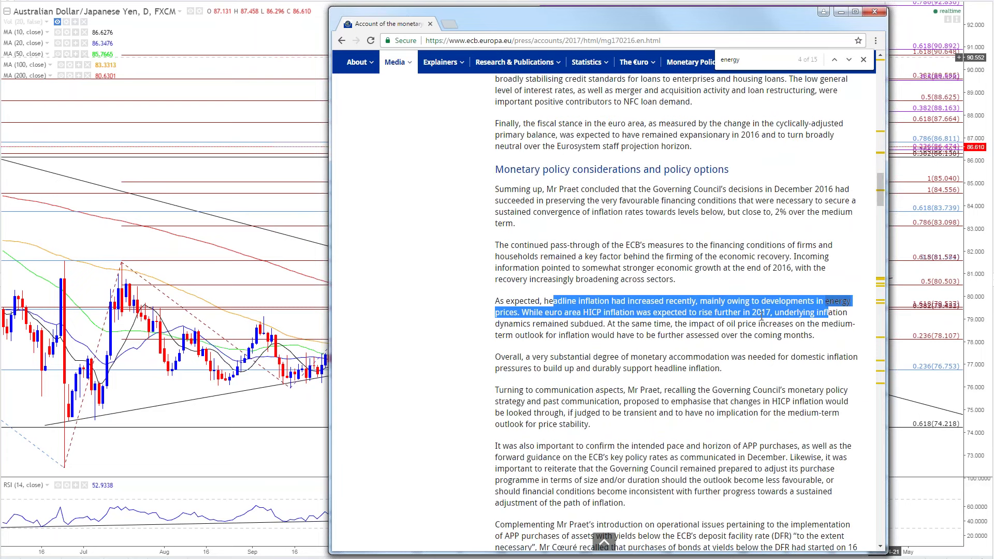
left_click(855, 314)
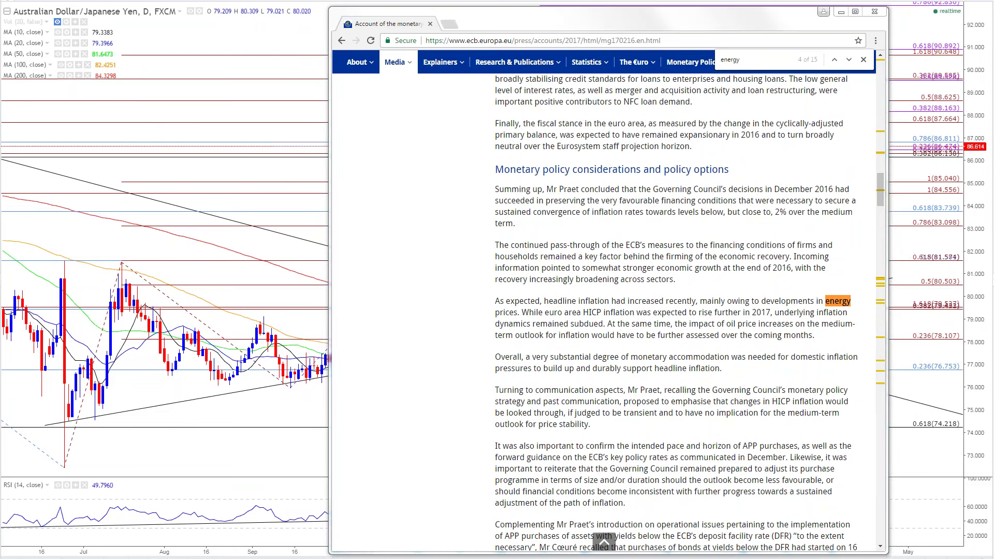
key("alt+Tab")
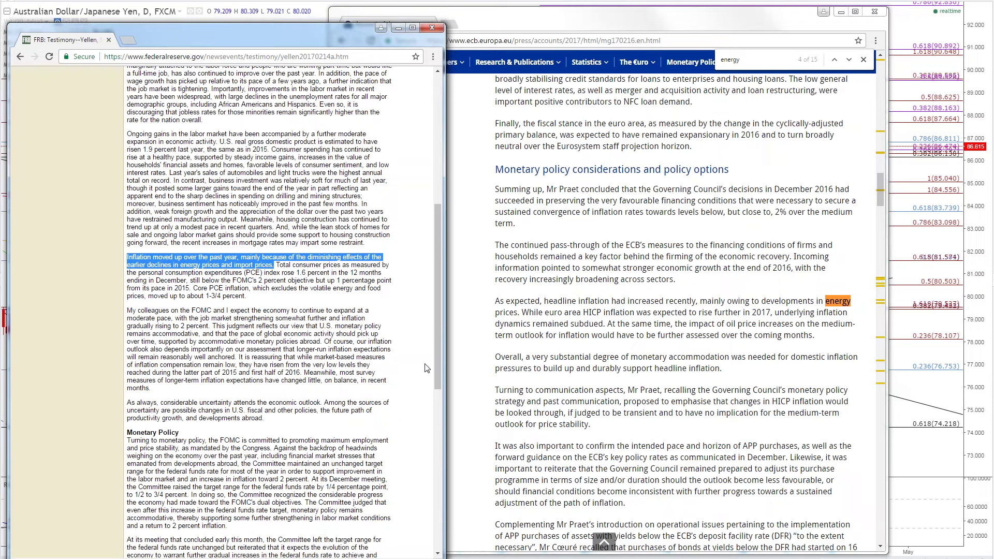
Step: Highlight the BLS CPI Energy through Fuel oil rows, minimize it, and move the Fed window aside
key("alt+Tab")
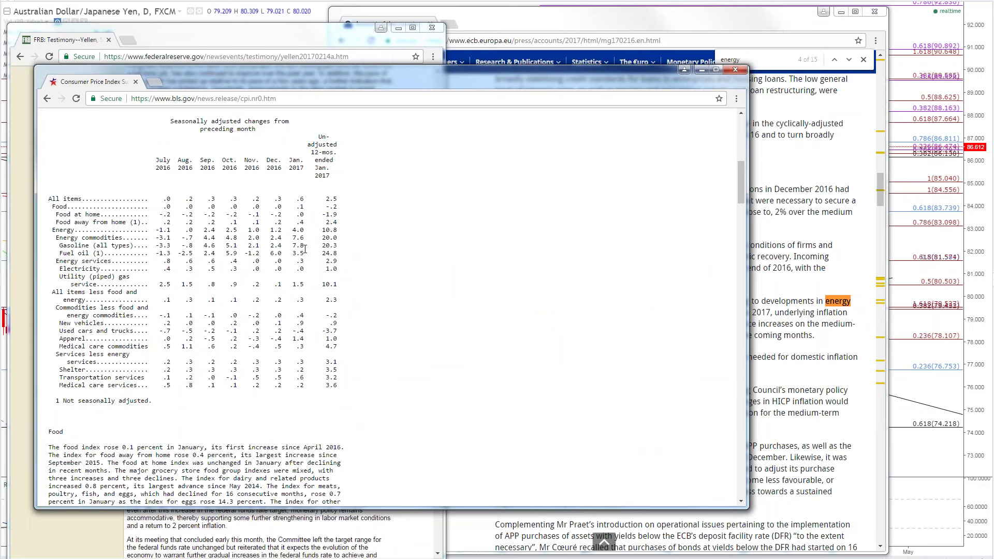
left_click_drag(308, 249, 285, 230)
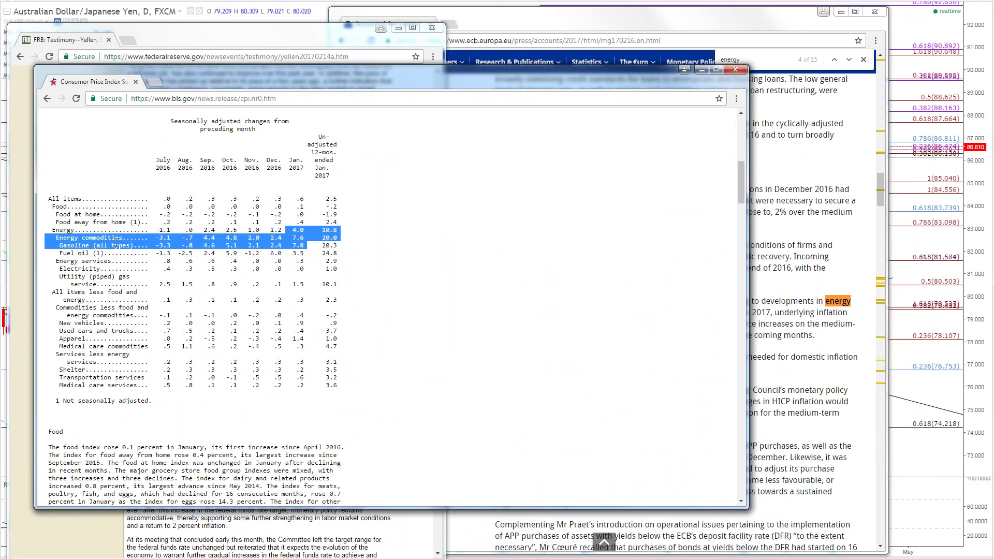
left_click_drag(52, 230, 313, 253)
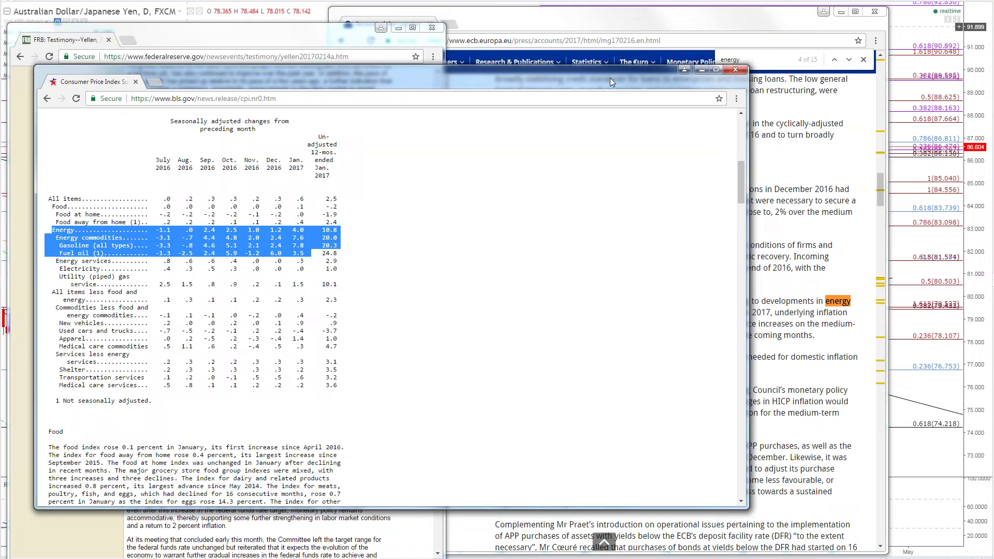
left_click(702, 69)
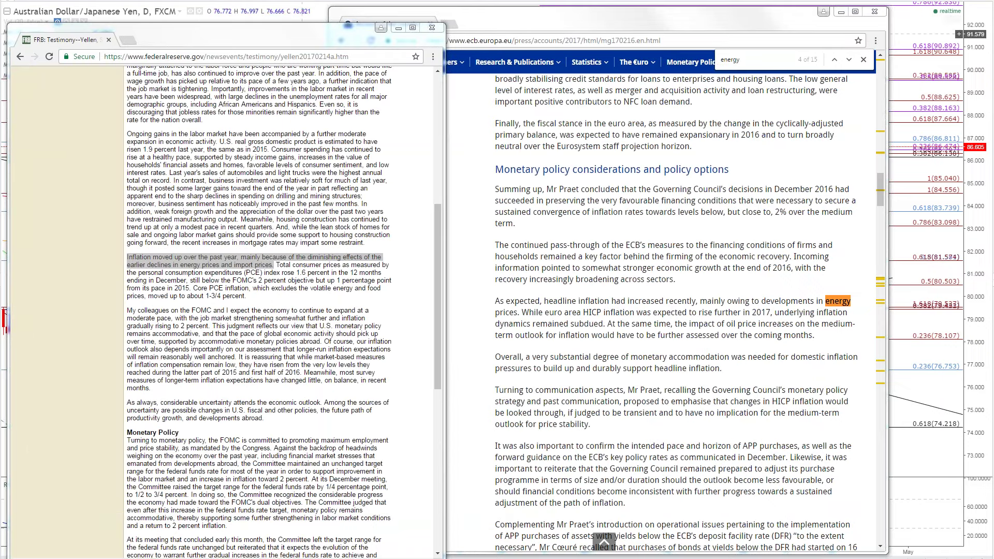
left_click_drag(325, 42, 121, 0)
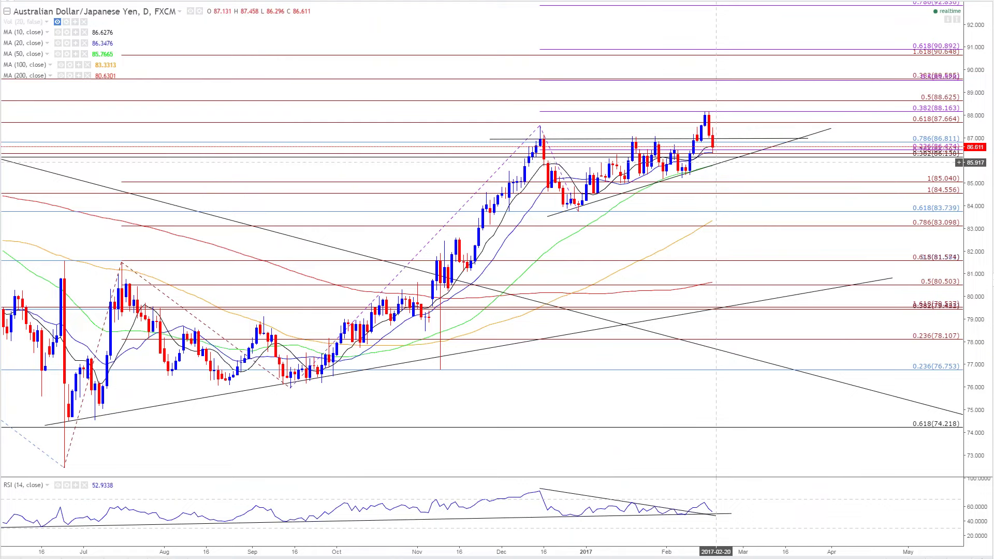
Step: Select the lower rising trendline, zoom in on AUD/JPY since September, and select the 50-day MA
left_click(717, 161)
scroll(717, 162, "up", 3)
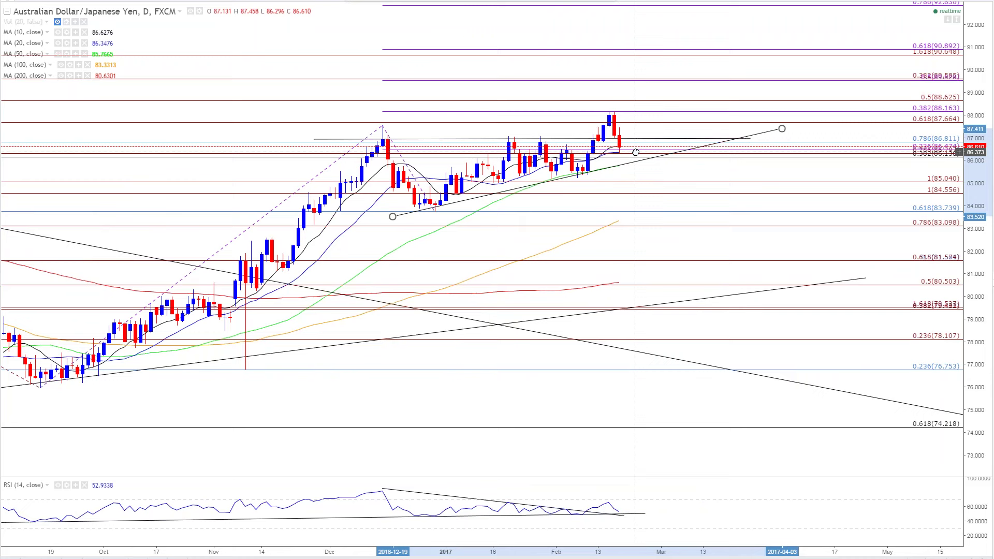
left_click(483, 207)
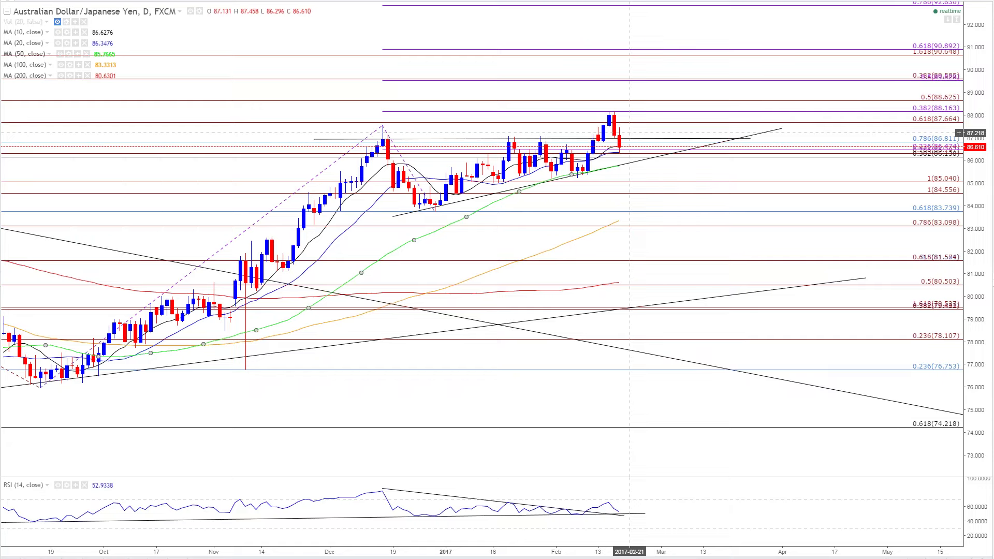
type("USDCAD")
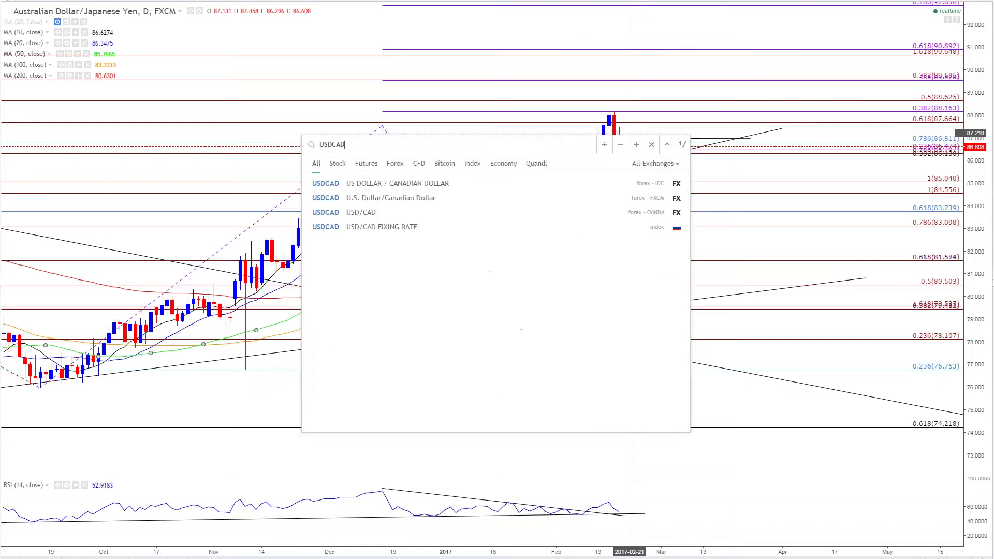
key("Return")
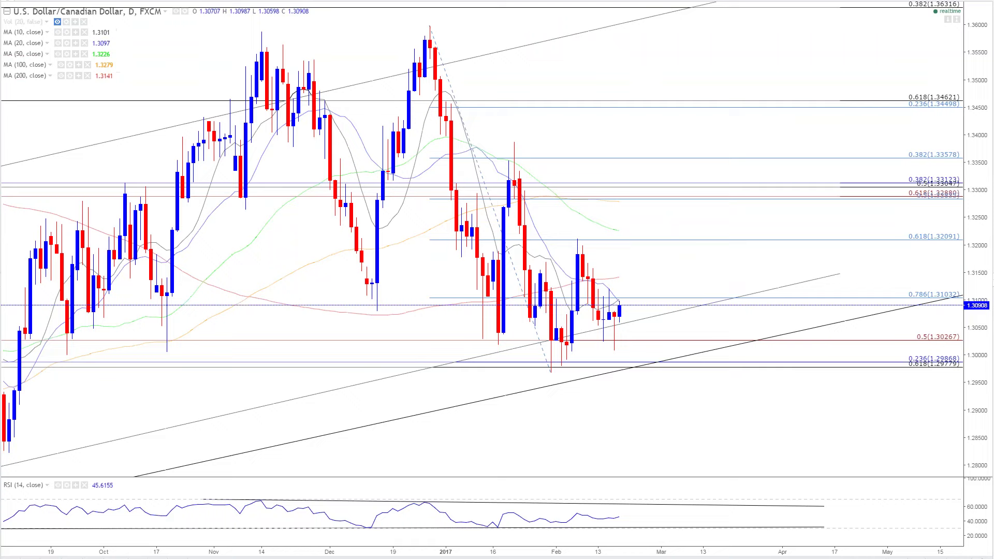
scroll(632, 133, "down", 5)
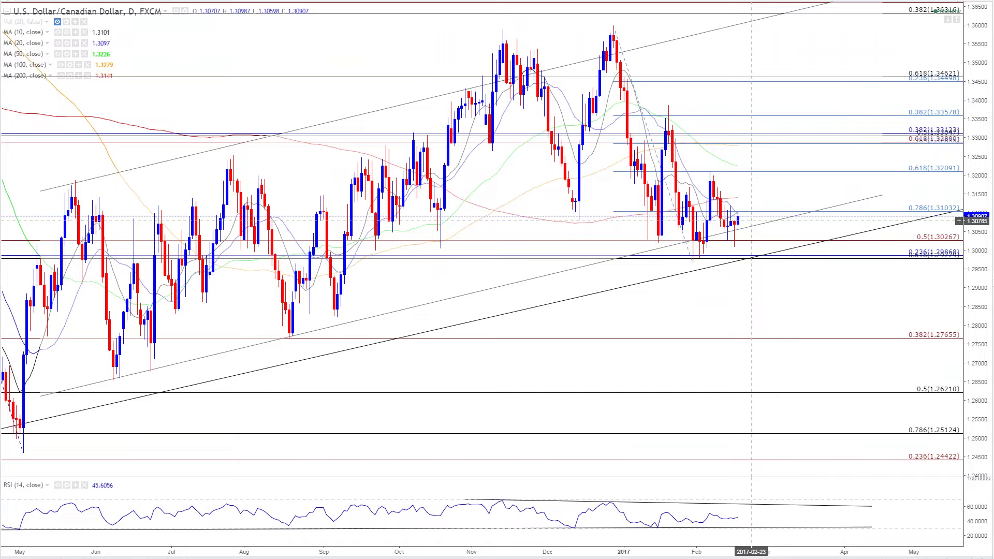
scroll(766, 222, "down", 3)
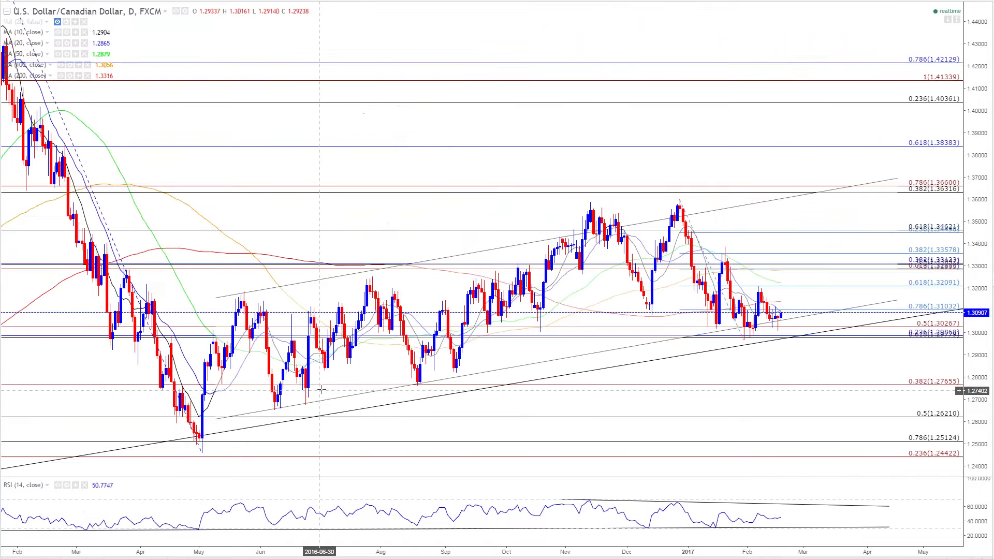
left_click(362, 393)
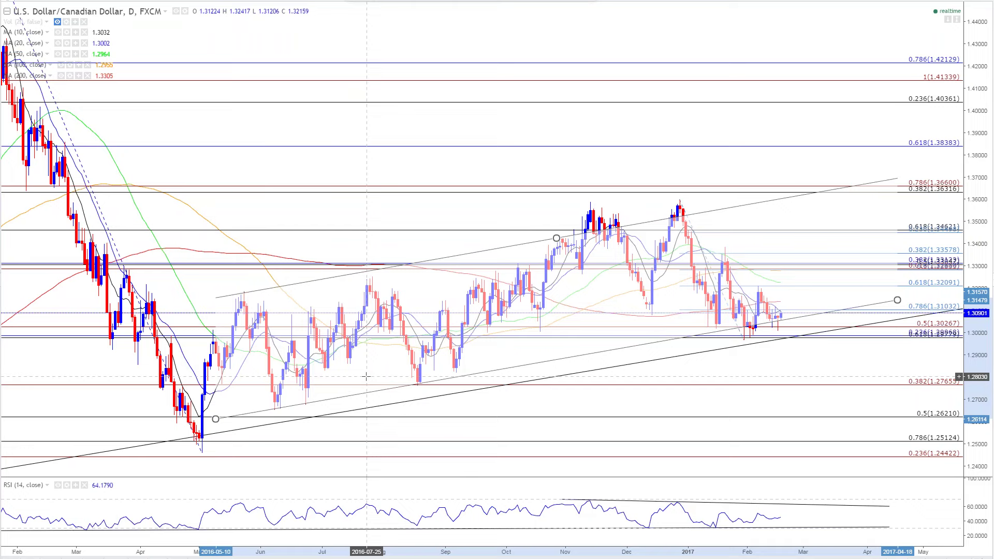
scroll(758, 232, "up", 2)
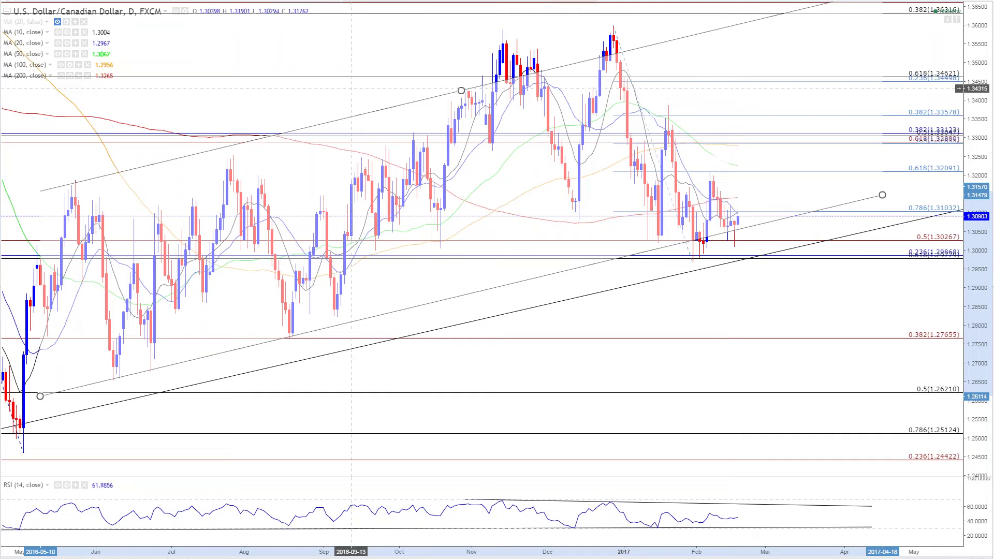
left_click(392, 89)
scroll(392, 90, "down", 4)
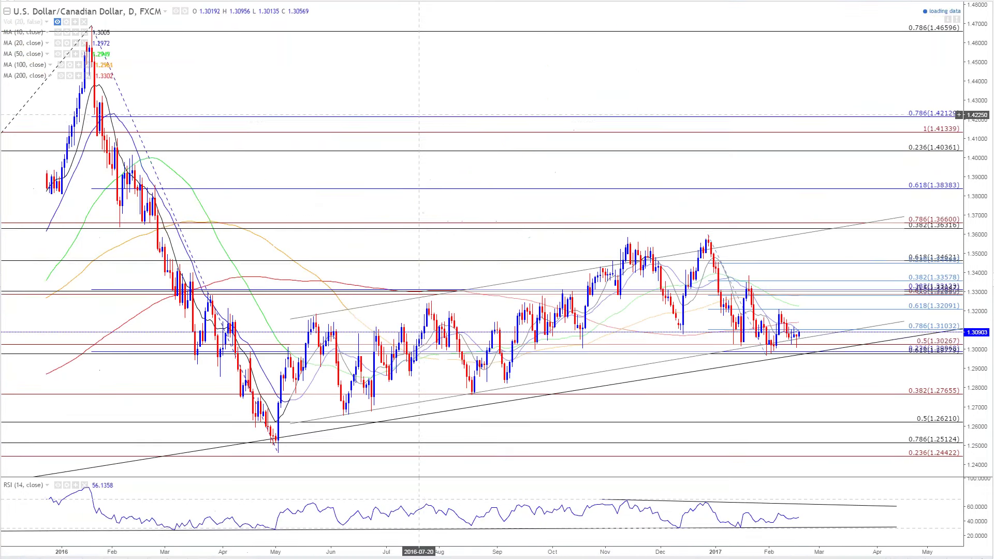
type("AUDUSD")
Step: Load the AUD/USD daily chart, then return to the TradingView window showing the US02Y yield chart
key("Return")
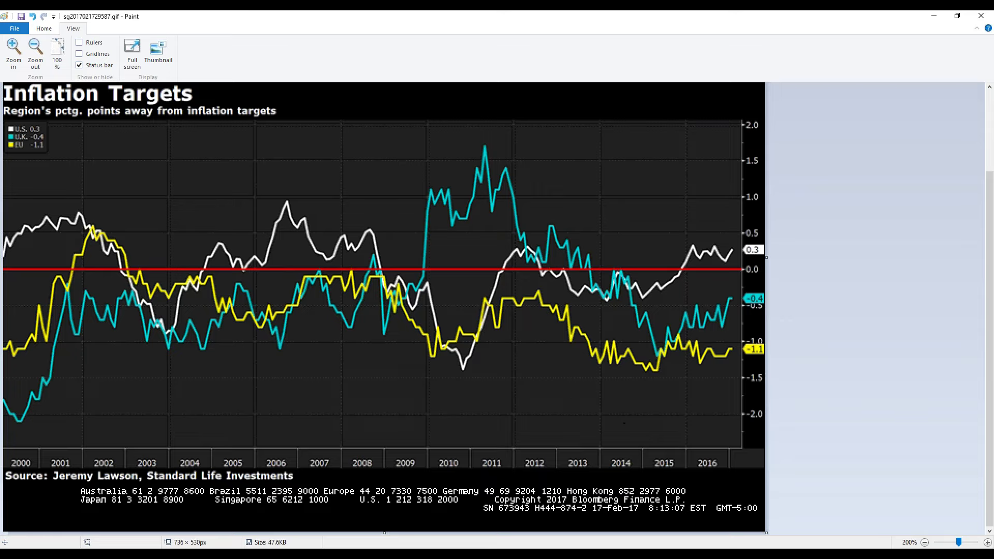
left_click(262, 521)
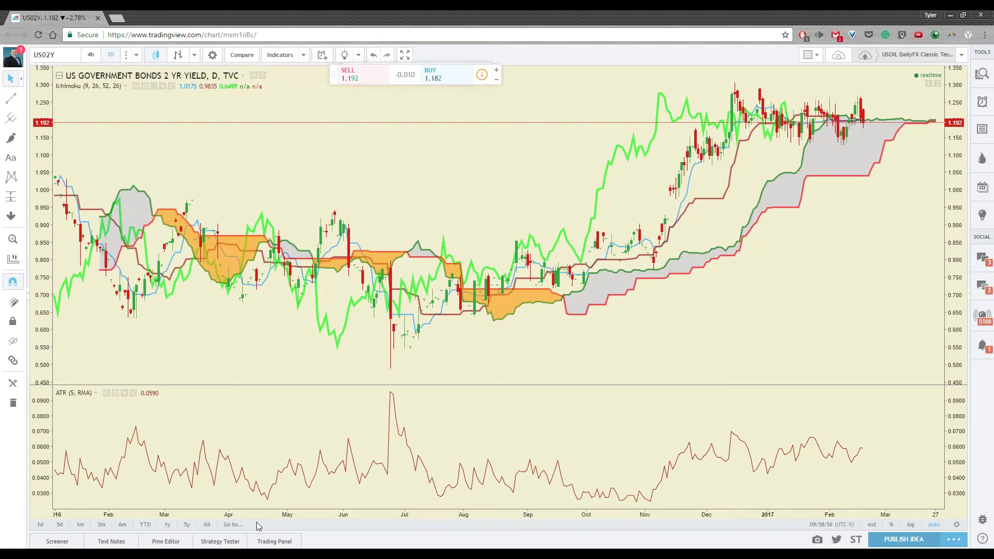
Step: Load the USD/CAD daily chart and select its red descending channel drawing
type("USOIL")
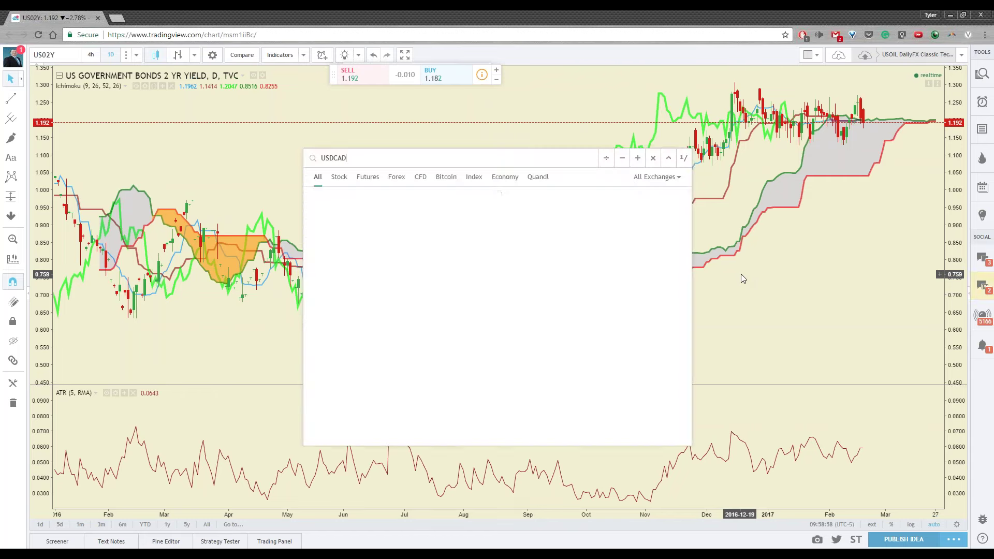
key("Return")
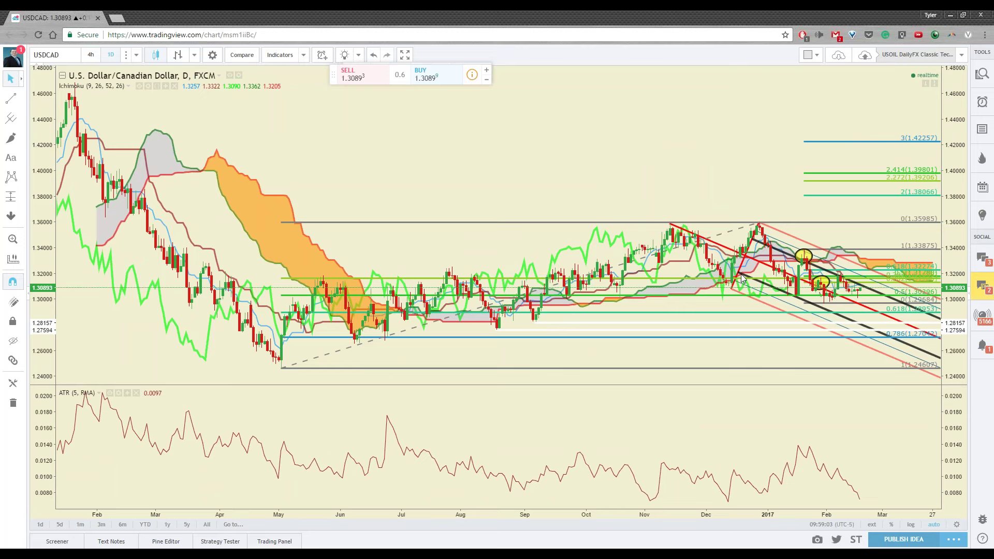
left_click(740, 275)
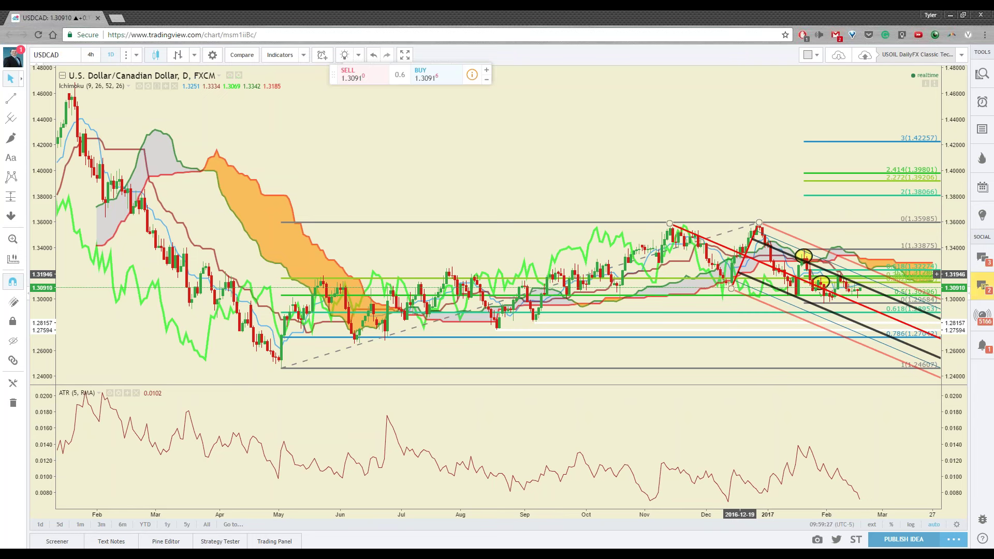
Step: Load the USDZAR daily chart and zoom out over its multi-year history
type("USD")
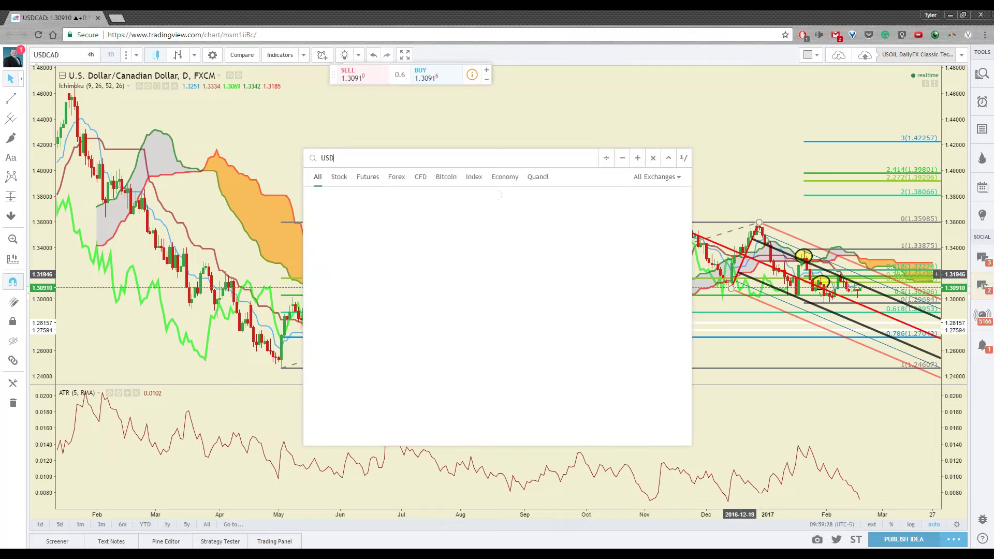
type("ZAR")
key("Return")
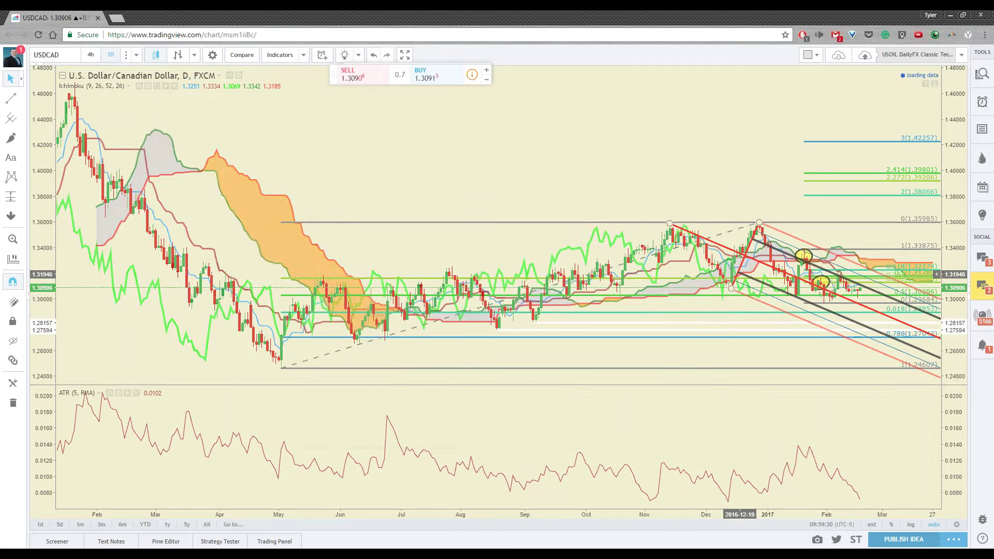
scroll(638, 377, "down", 10)
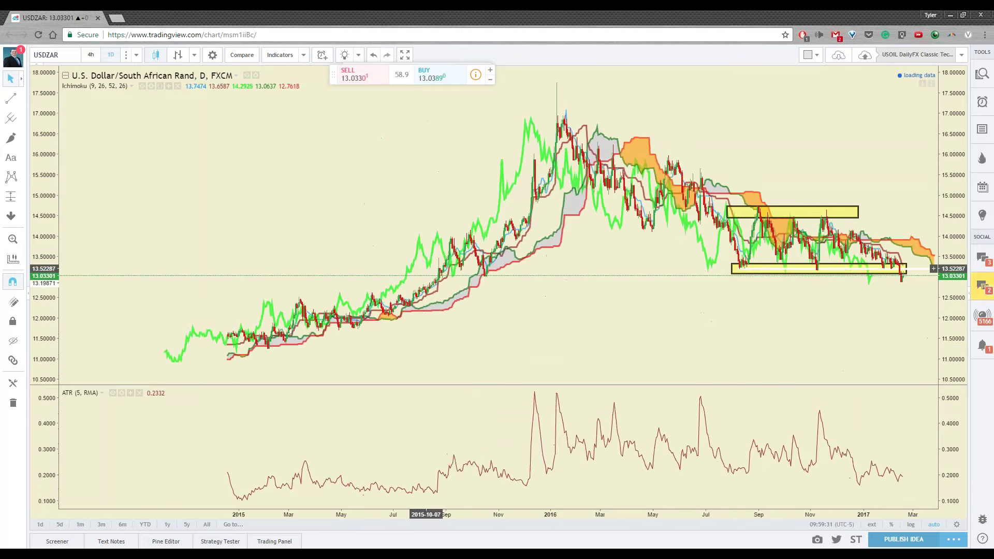
scroll(424, 269, "down", 2)
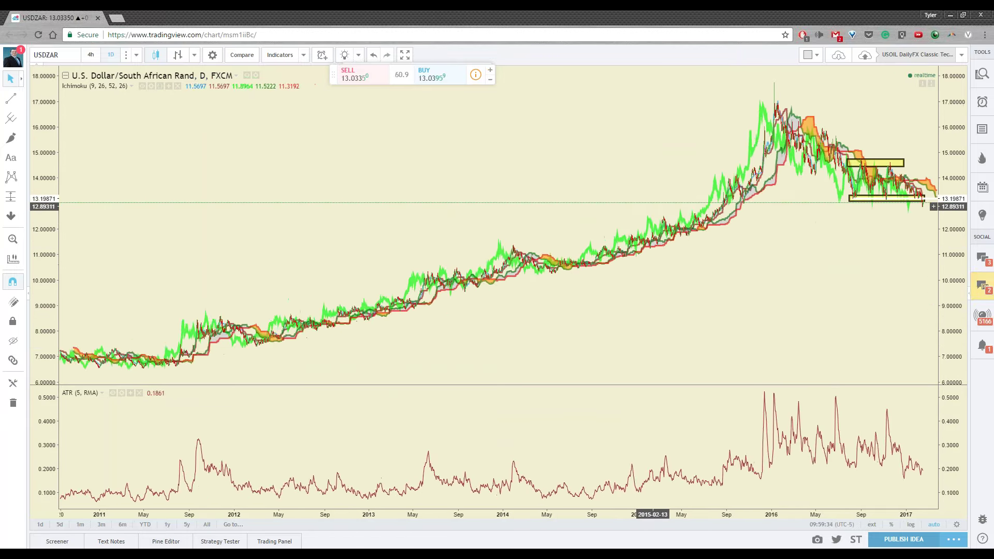
scroll(740, 218, "up", 2)
Step: Cancel the stray interval entry of 8, keeping daily bars, and reload the USDCAD chart
type("8")
key("BackSpace")
key("Escape")
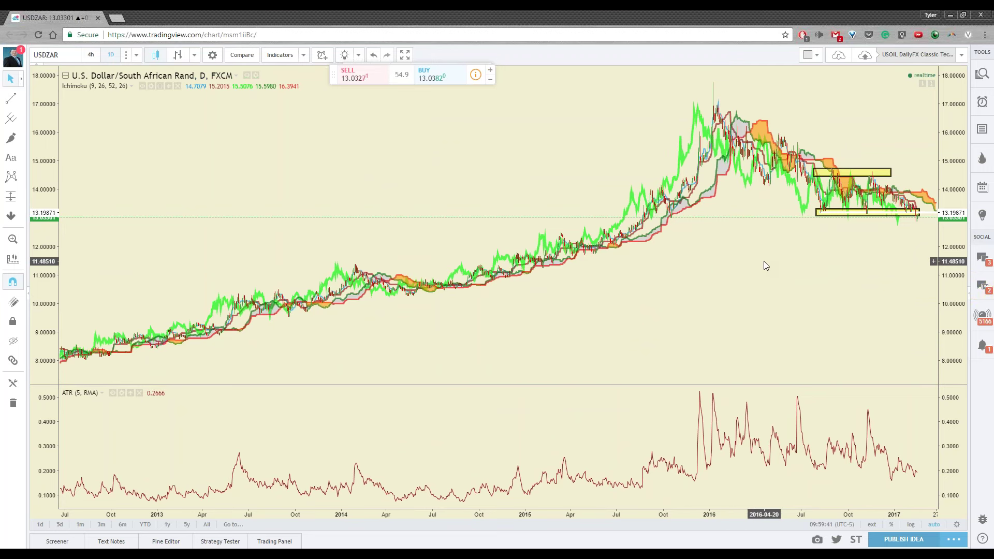
type("USDCAD")
key("Return")
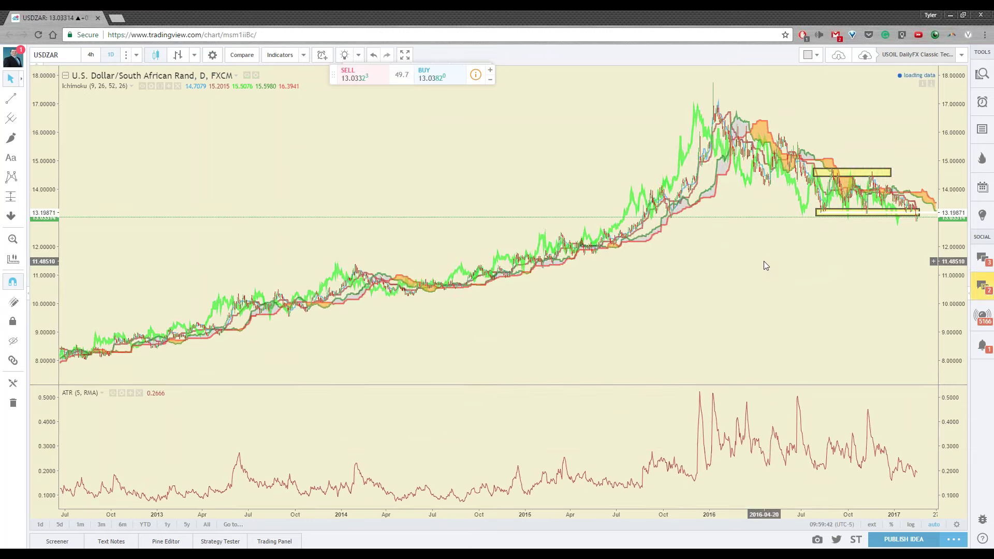
Step: Zoom the USD/CAD chart out to 2012, then back in on November 2016 to February 2017
scroll(653, 287, "down", 1)
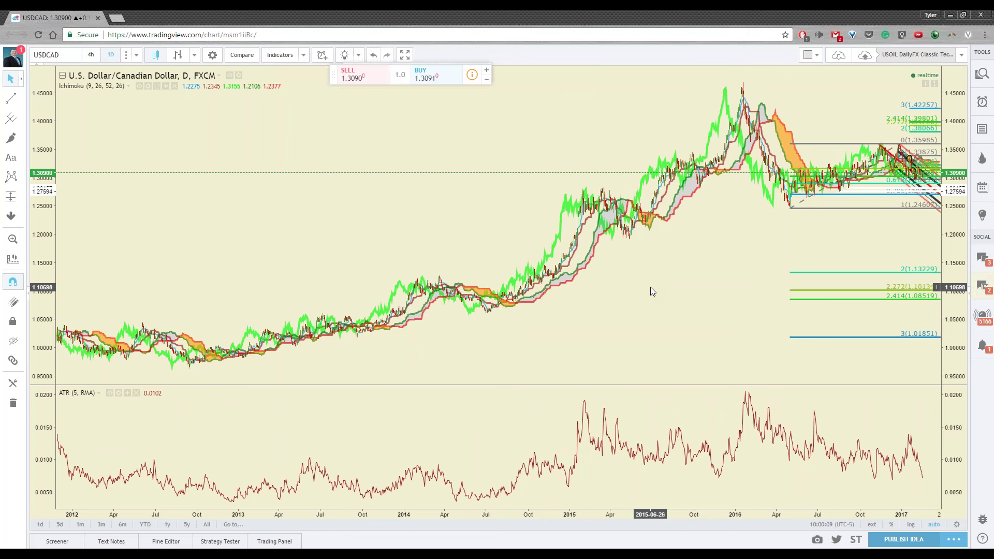
scroll(851, 326, "up", 5)
scroll(850, 324, "up", 2)
scroll(850, 324, "up", 3)
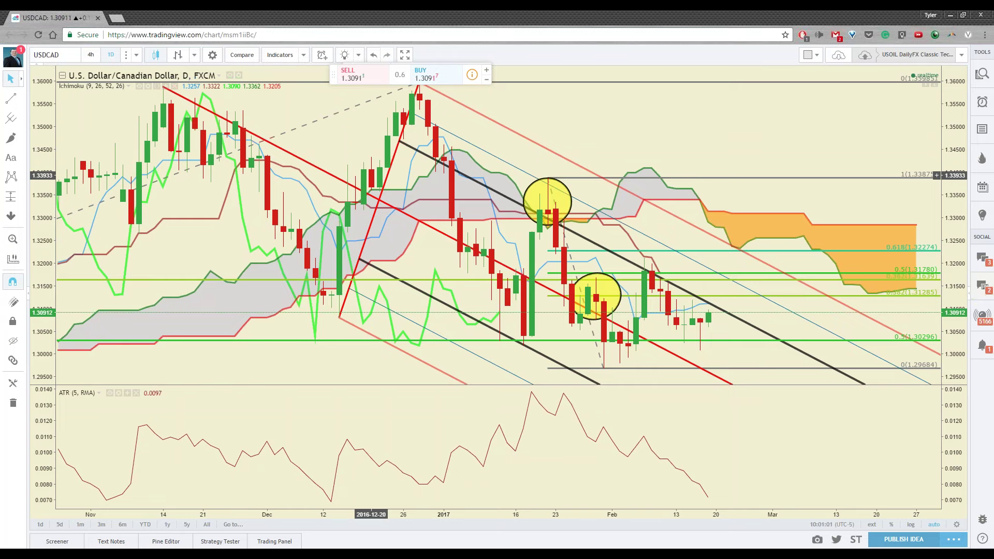
Step: Load USDJPY, switch it to 4-hour candles, and adjust the zoom on the Ichimoku cloud breakout
type("USDJPY")
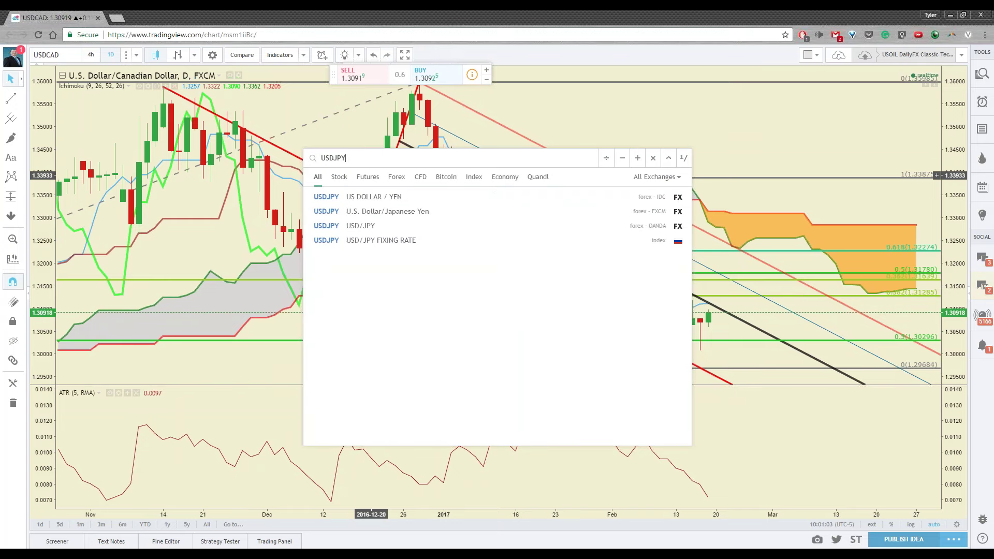
key("Return")
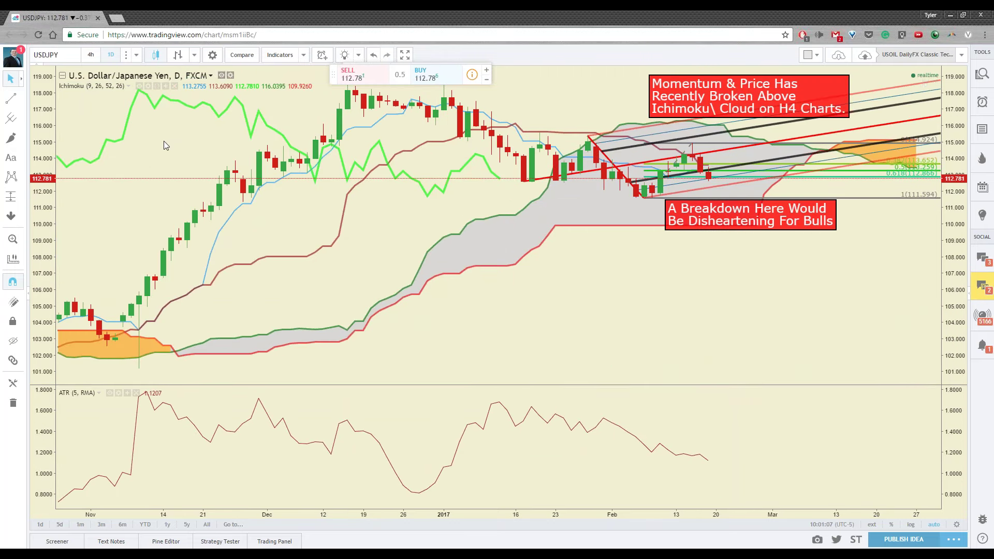
left_click_drag(758, 357, 550, 264)
left_click(90, 55)
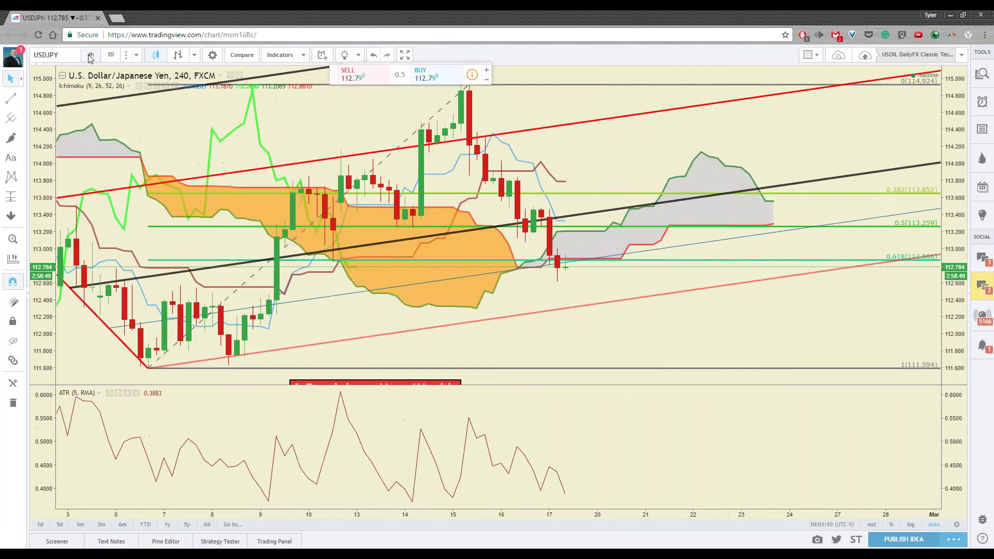
scroll(542, 284, "down", 6)
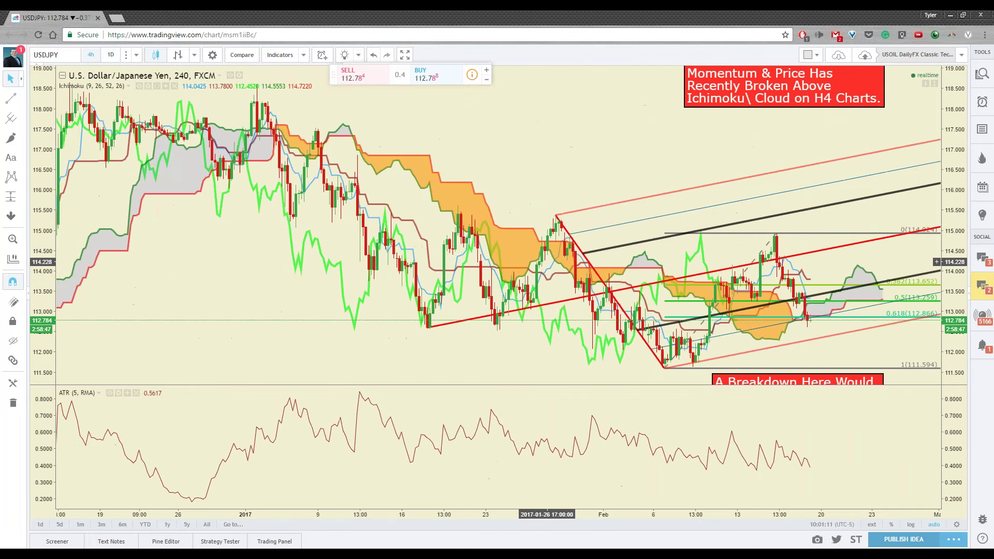
scroll(424, 273, "up", 3)
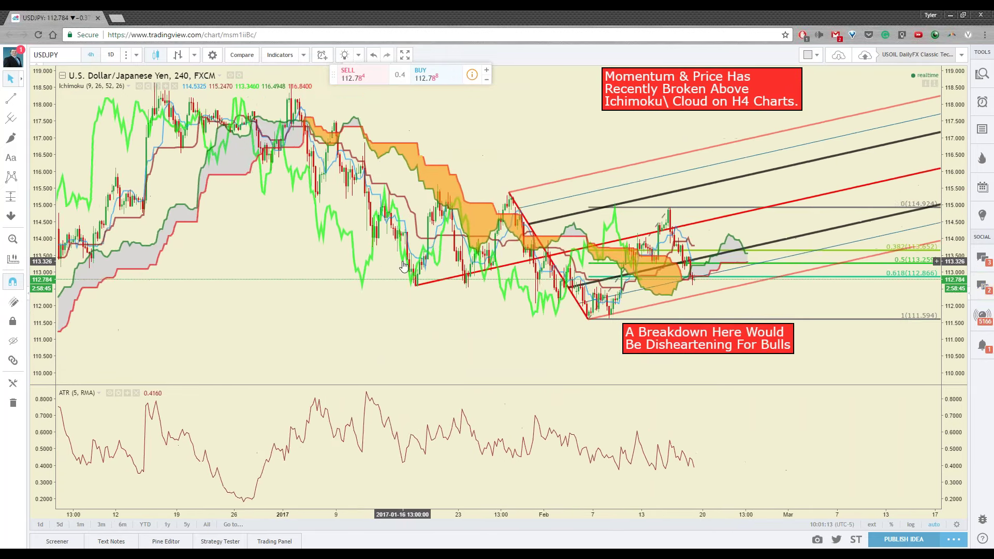
scroll(507, 295, "up", 1)
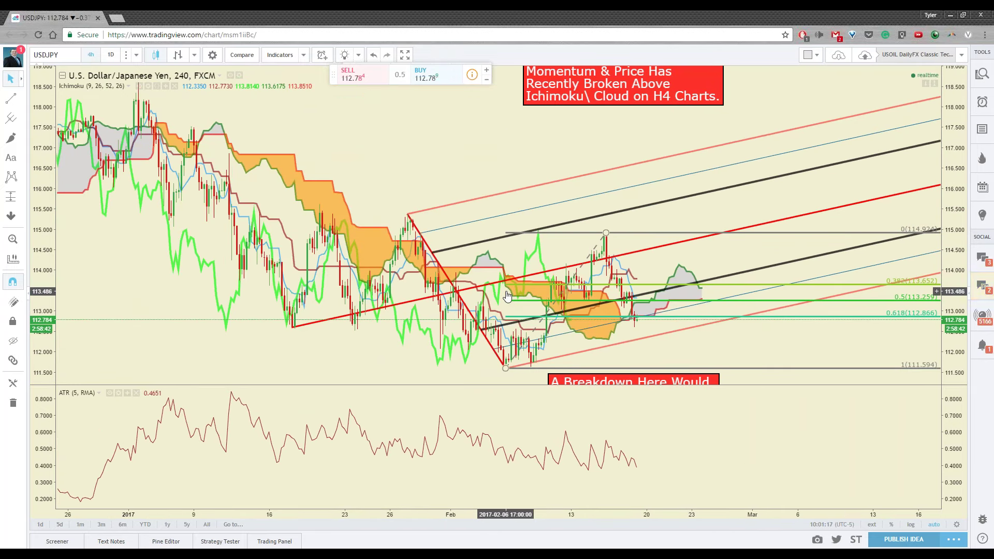
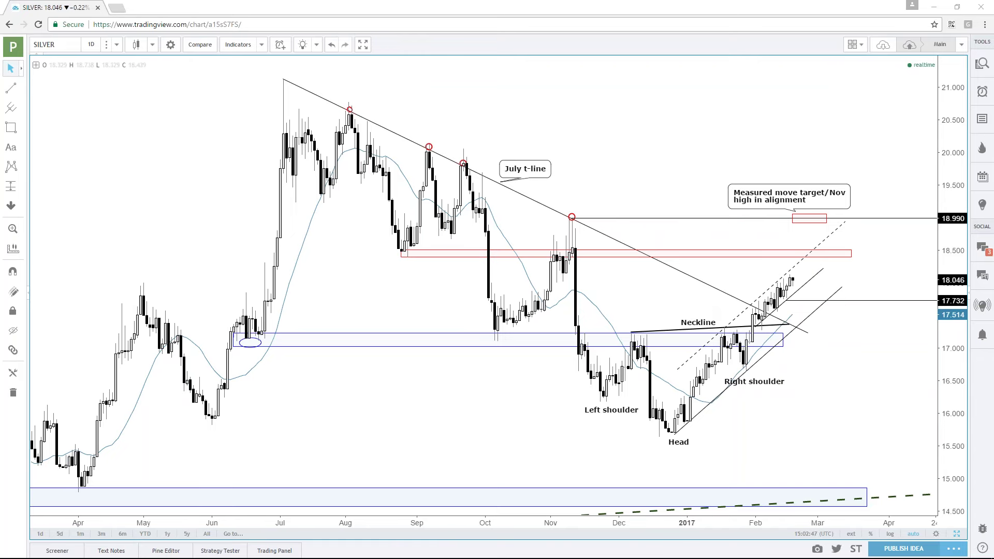
Step: Inspect the rising channel trendline, July t-line and red zone, then open the moving average's settings
scroll(620, 137, "up", 2)
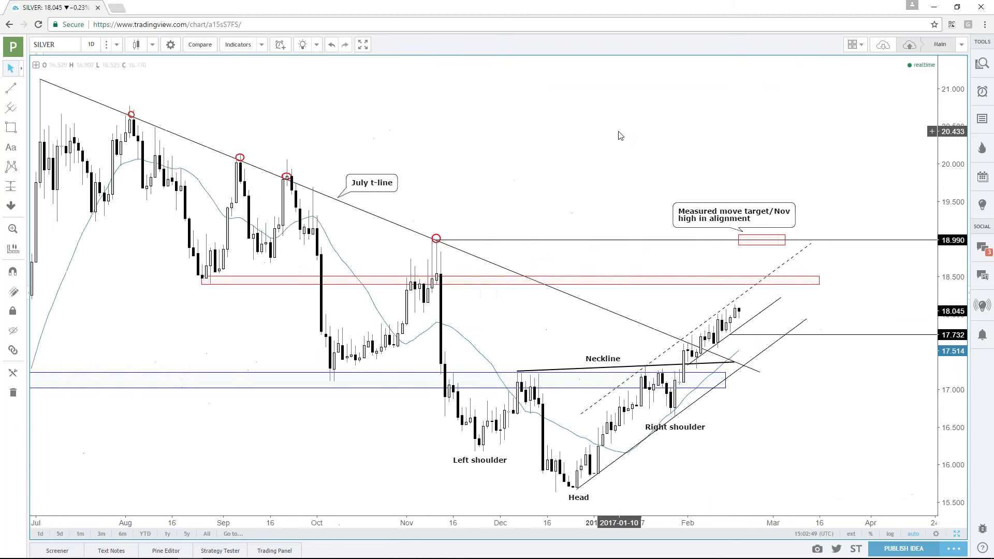
scroll(620, 135, "down", 2)
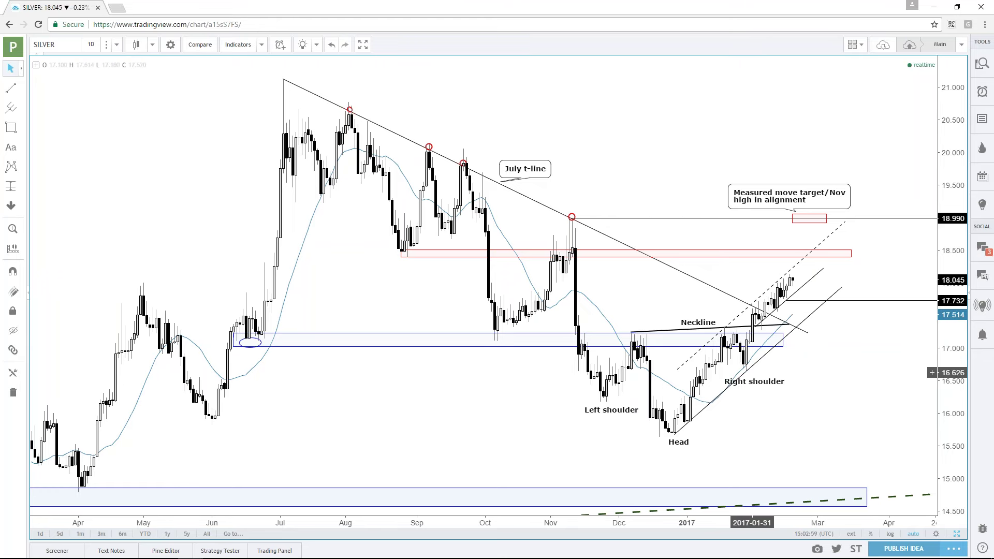
left_click(757, 327)
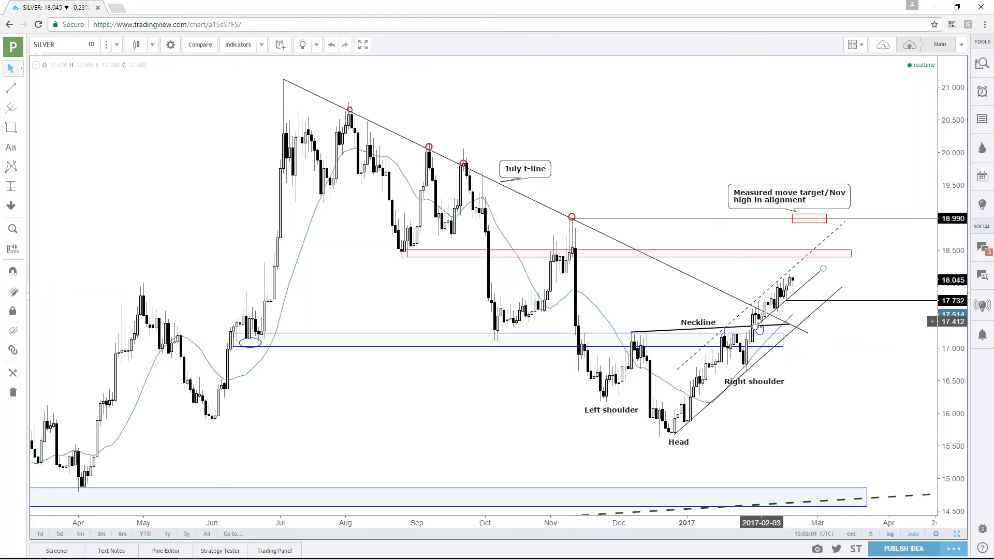
left_click(754, 320)
left_click(755, 310)
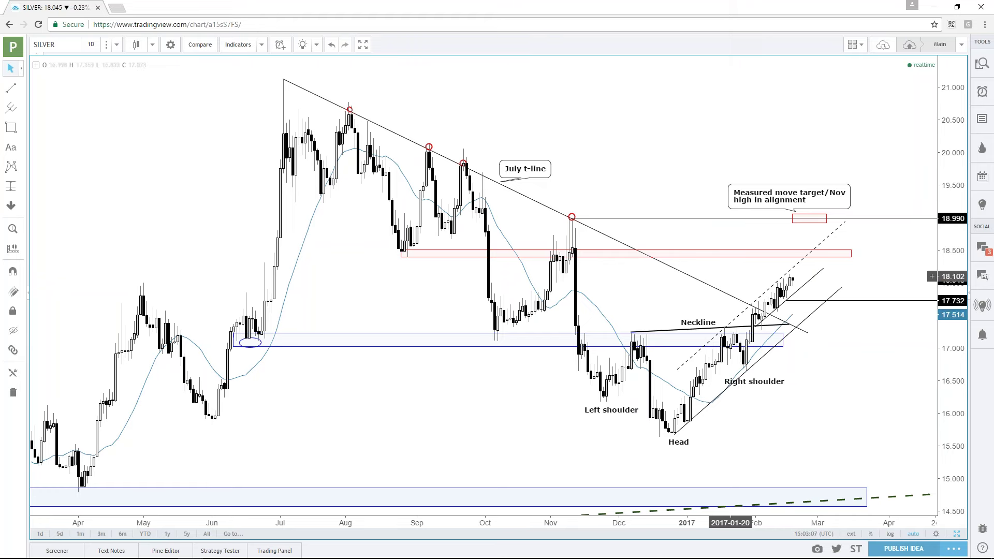
left_click(714, 250)
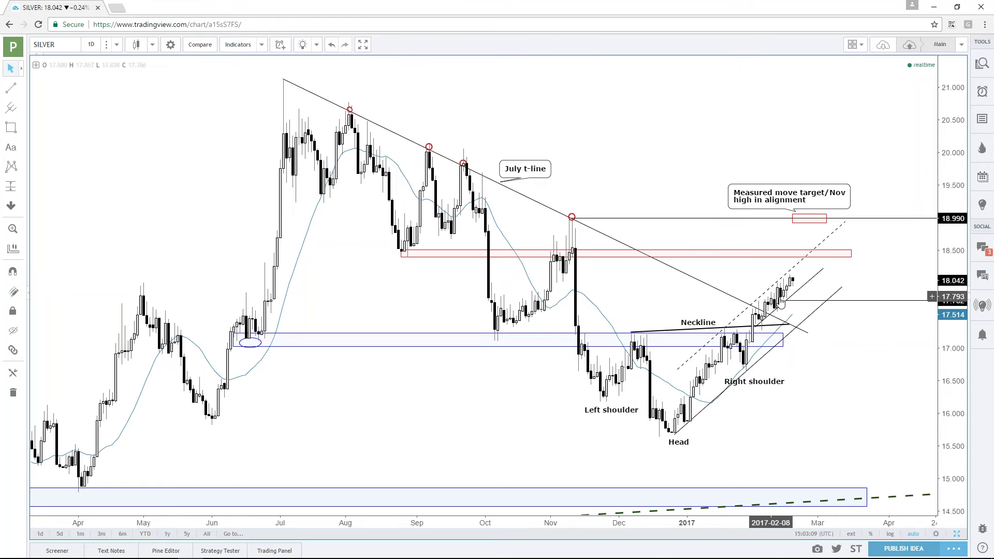
left_click(779, 297)
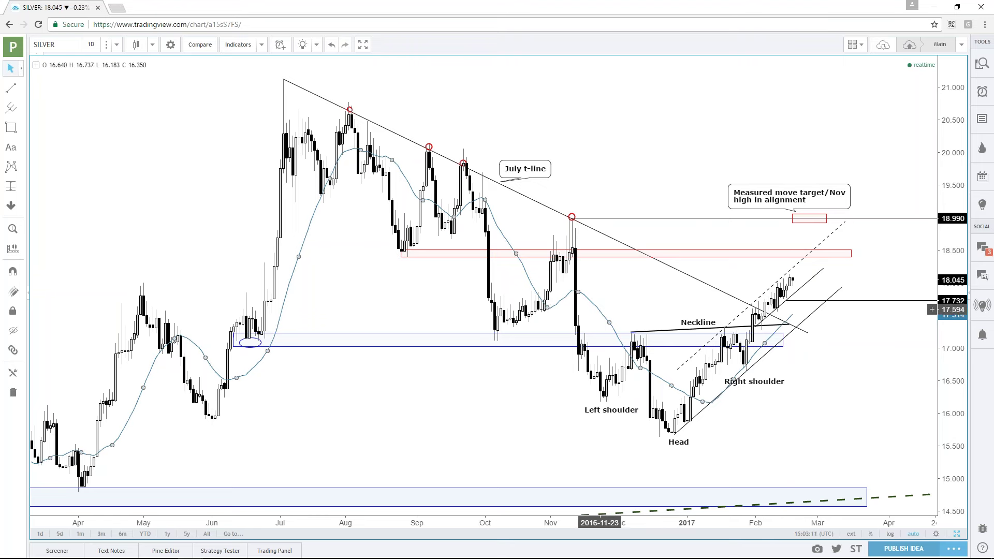
double_click(583, 300)
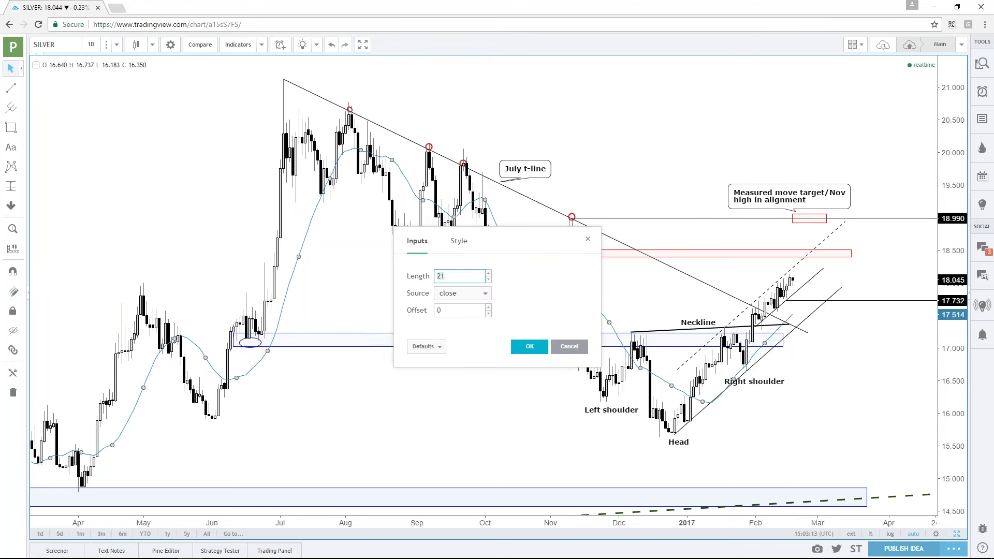
Step: Change the moving average length from 21 to 200 and apply it
type("200")
key("Return")
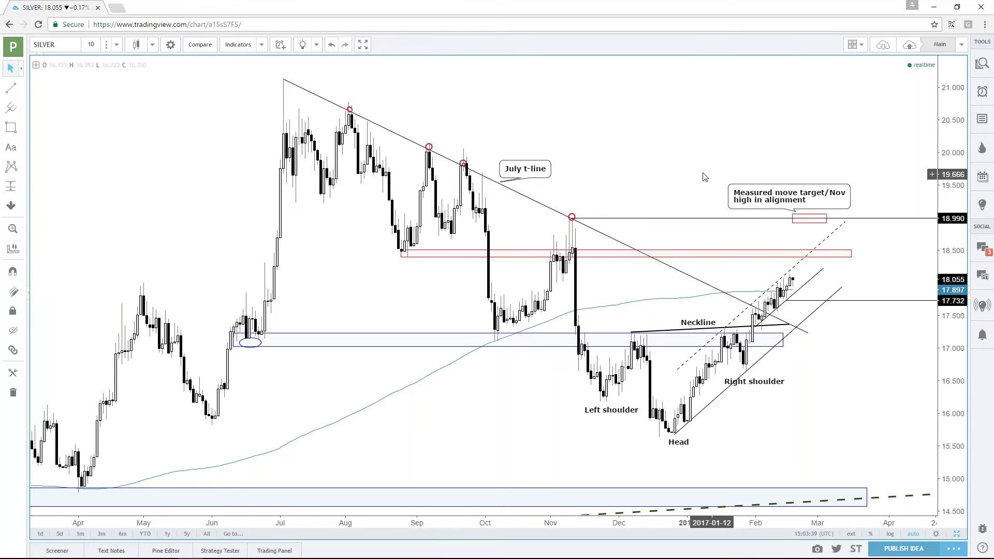
scroll(699, 170, "up", 2)
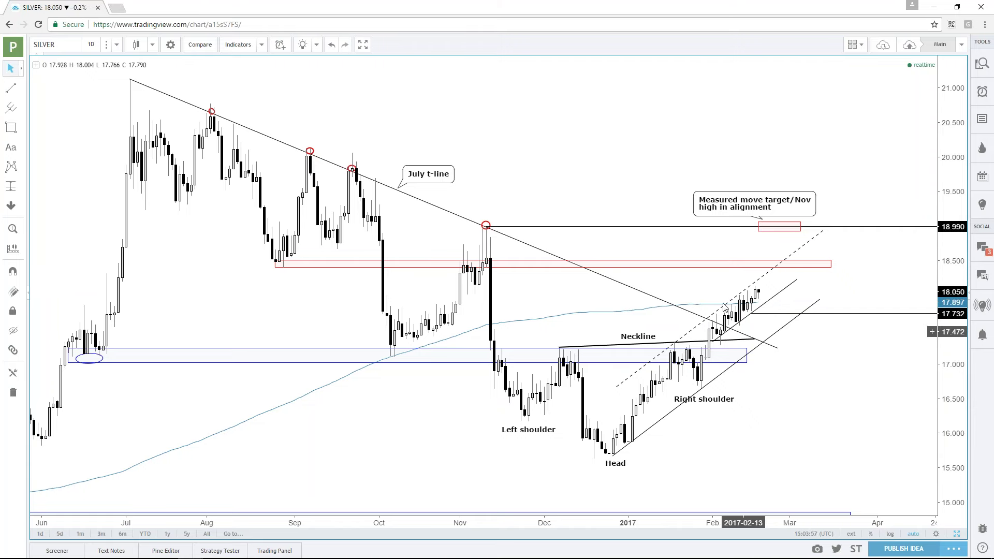
Step: Move the 'Measured move target/Nov high in alignment' callout slightly higher, then deselect it
left_click_drag(732, 203, 732, 196)
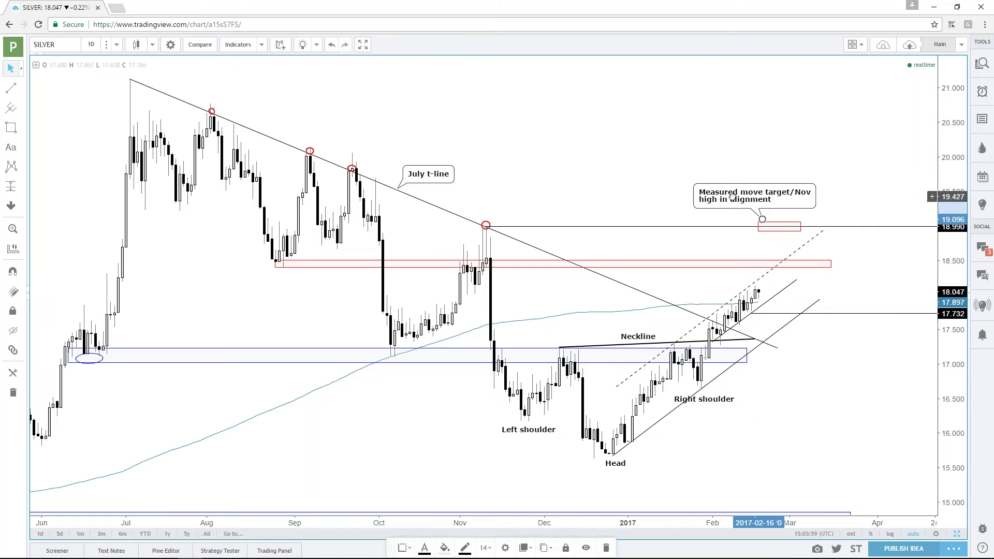
left_click(621, 149)
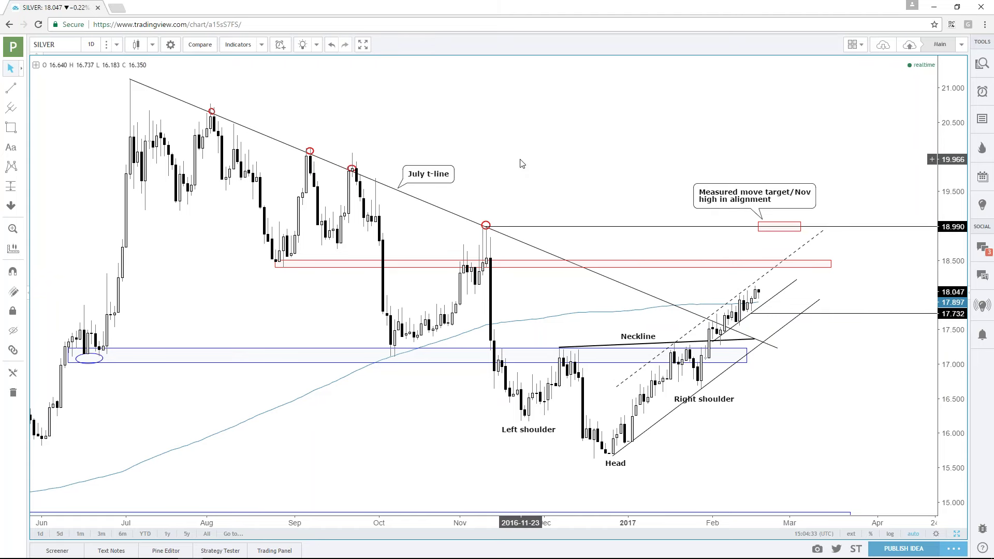
Step: Load the COPPER chart
left_click(63, 45)
type("COPPER")
key("Return")
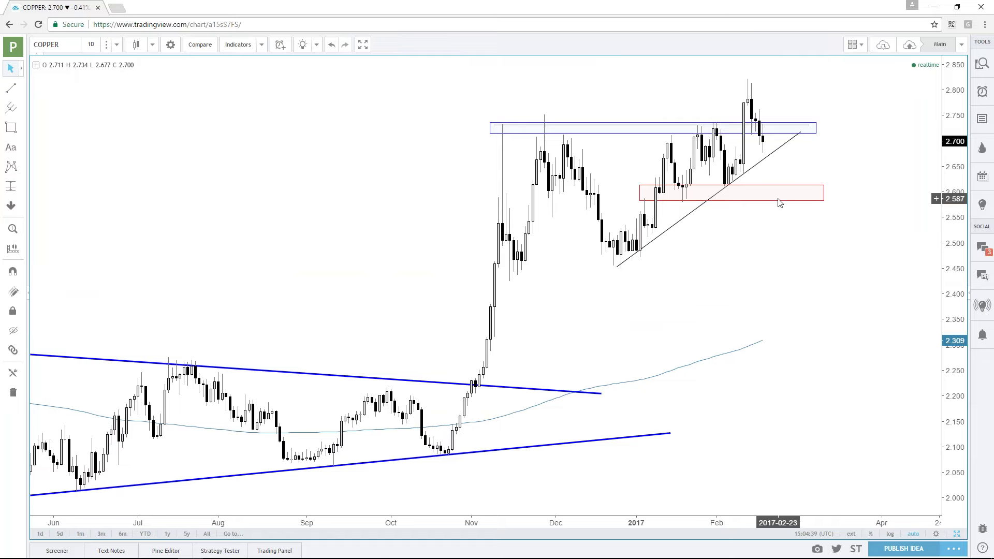
Step: Delete the red support rectangle and select the blue resistance box near 2.73
left_click(779, 203)
key("Delete")
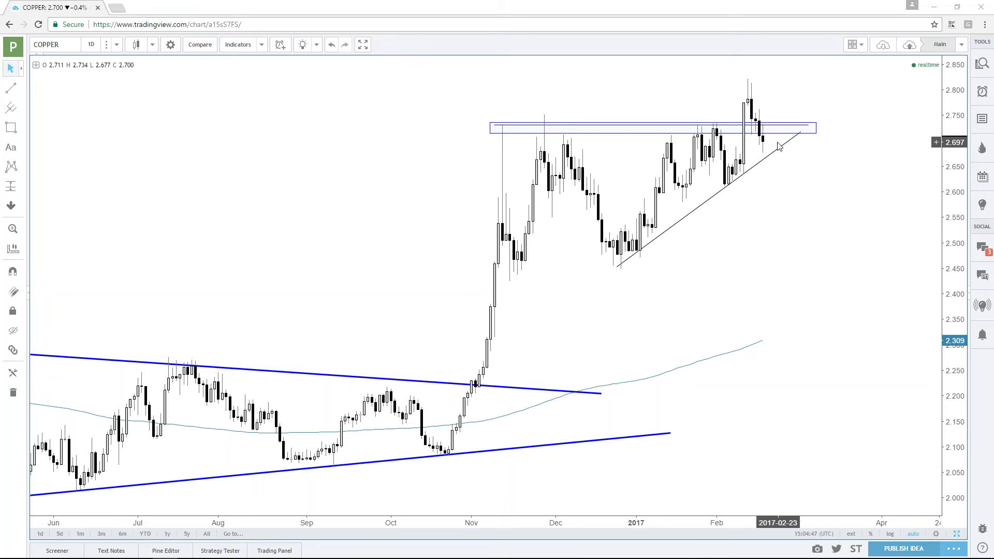
left_click(716, 123)
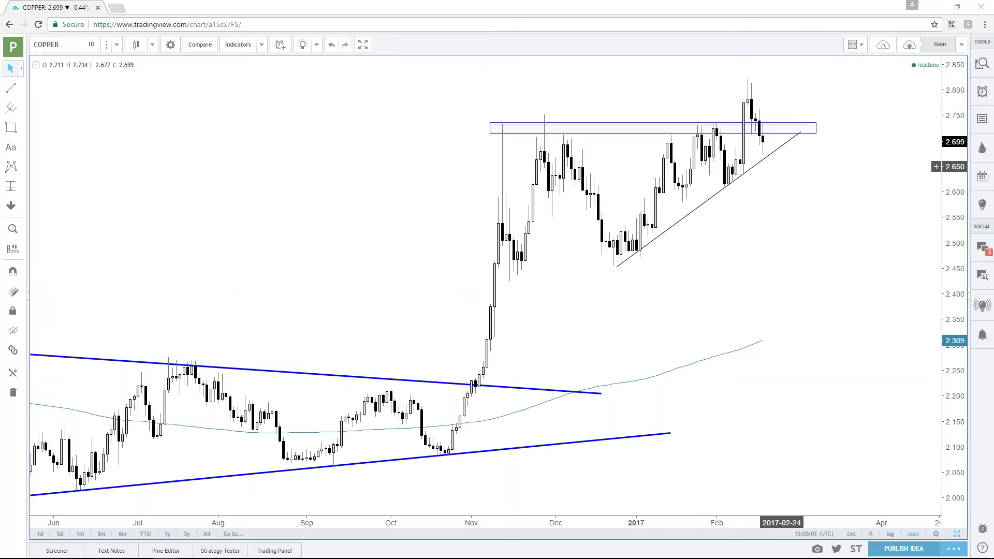
Step: Draw a pink rotated-rectangle band just above COPPER's rising trendline, below the 2.73 resistance box
left_click(22, 129)
left_click(78, 168)
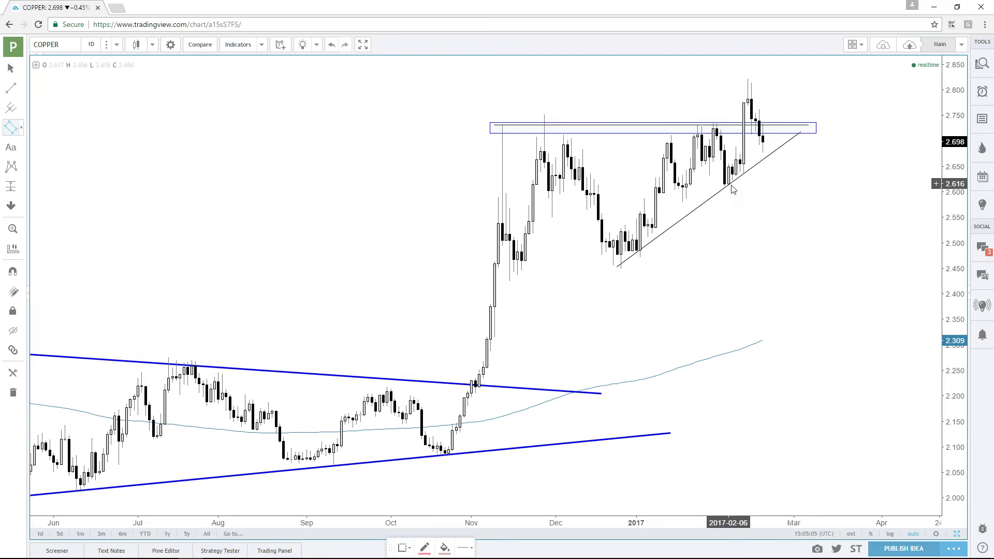
left_click(797, 127)
left_click(804, 135)
left_click(779, 249)
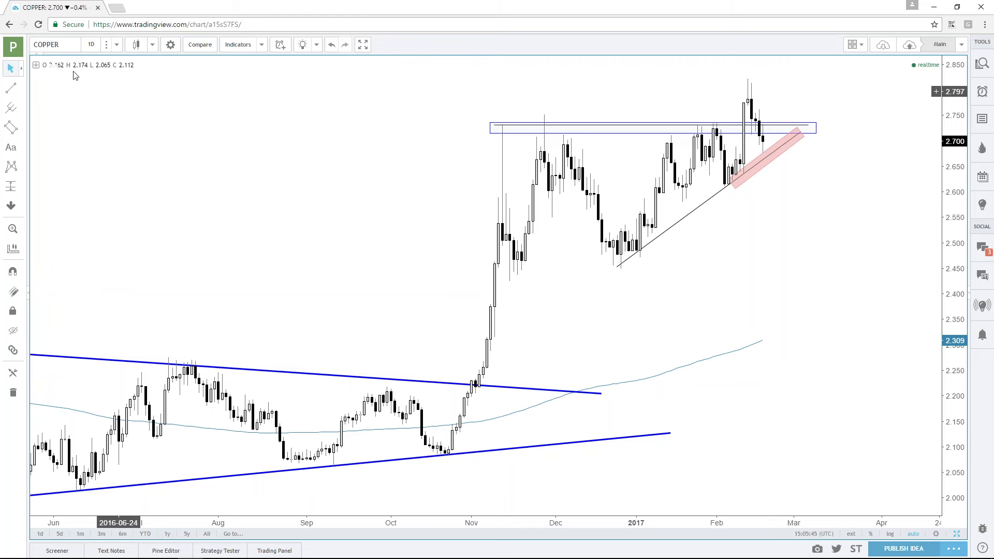
left_click(67, 43)
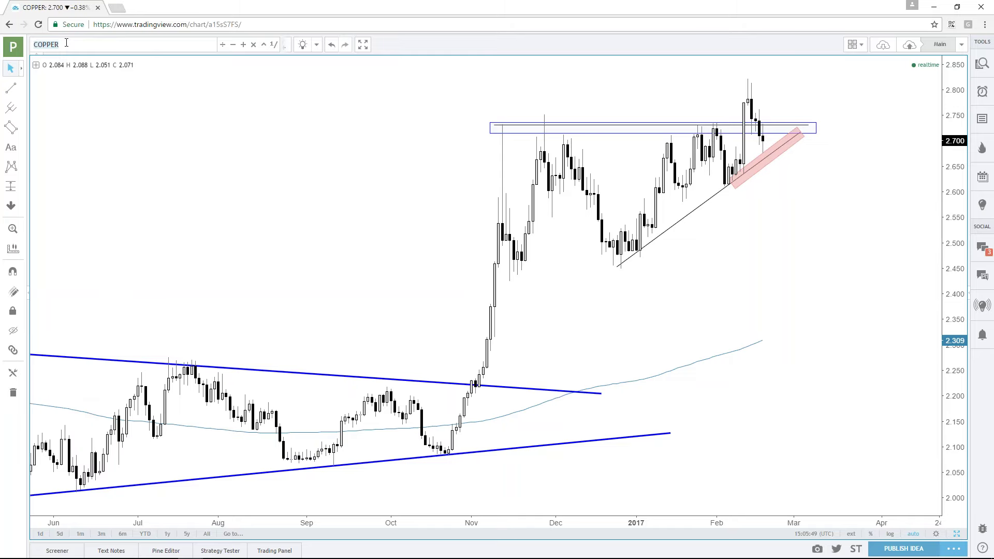
Step: Load the GOLD daily chart with its 2011 trendline and pink horizontal zones
type("GOLD")
key("Return")
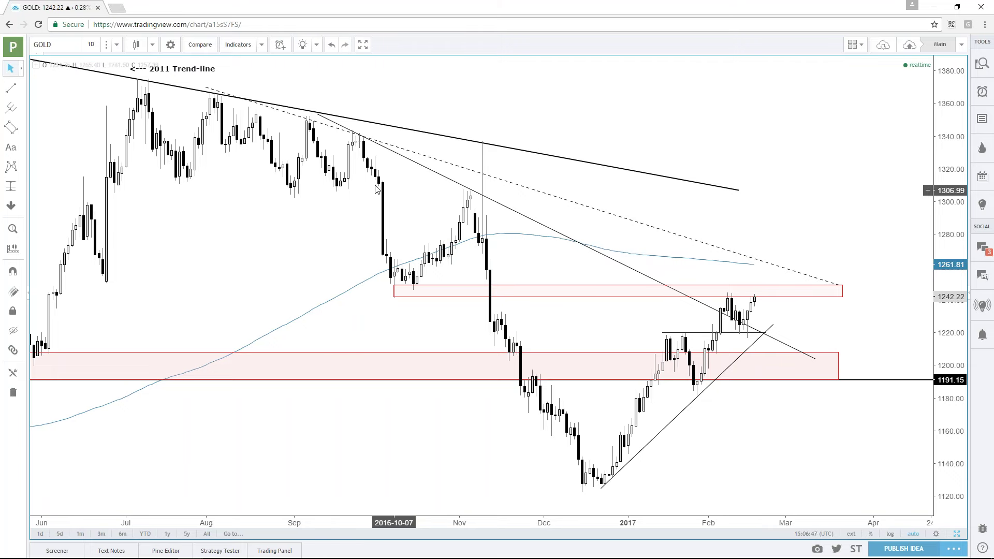
left_click(60, 46)
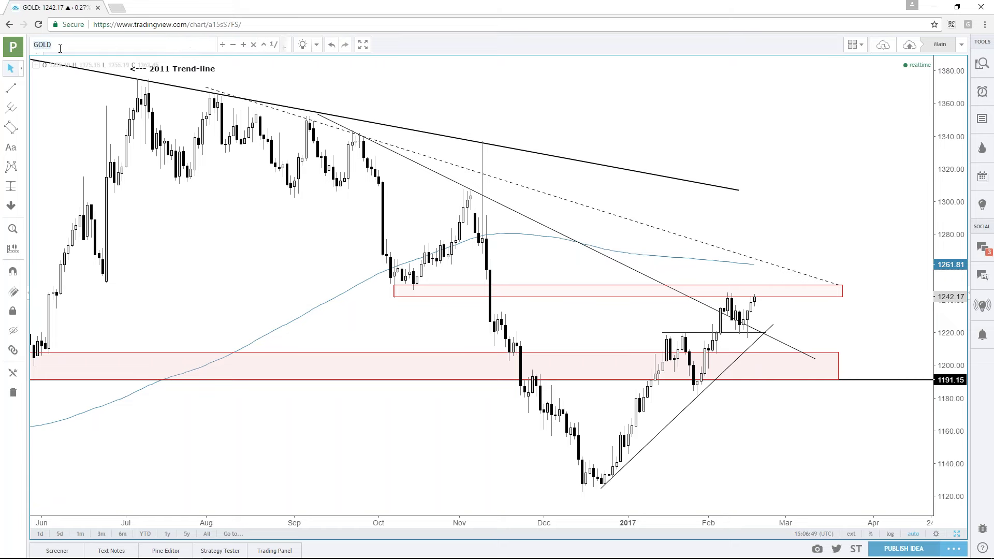
Step: Load GBPAUD, restore the four-chart layout, then maximize and zoom out the 4-hour pane
type("GBPAU")
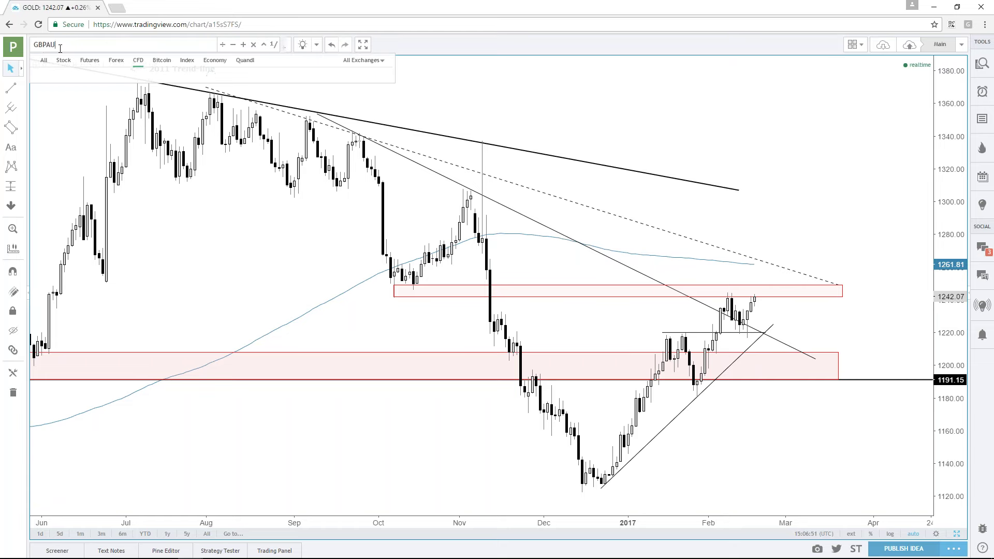
type("D")
key("Return")
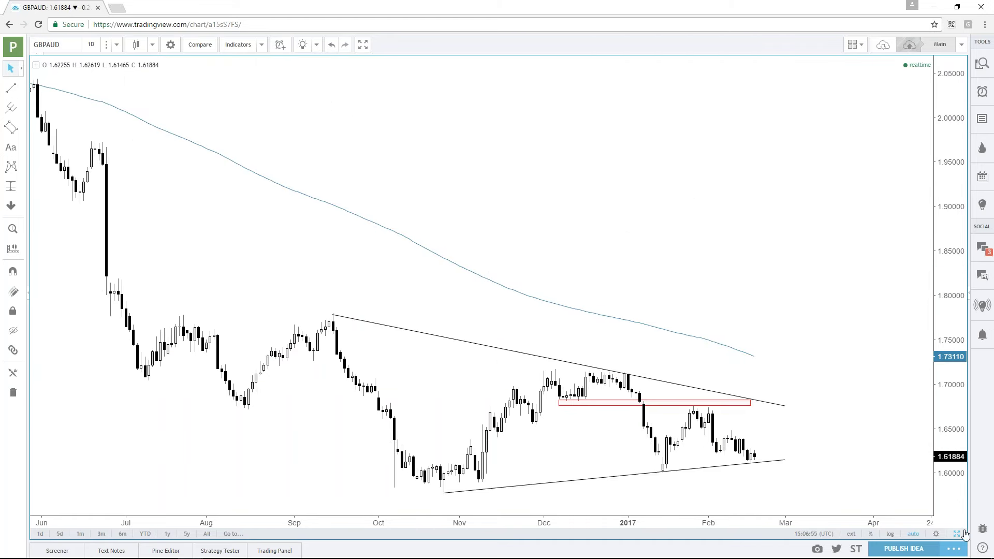
left_click(957, 534)
left_click(892, 150)
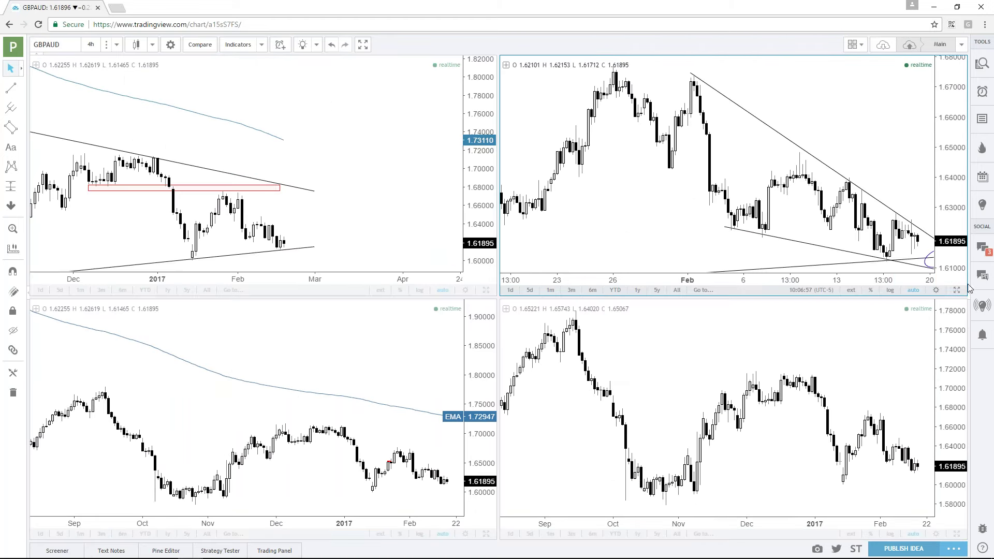
left_click(958, 291)
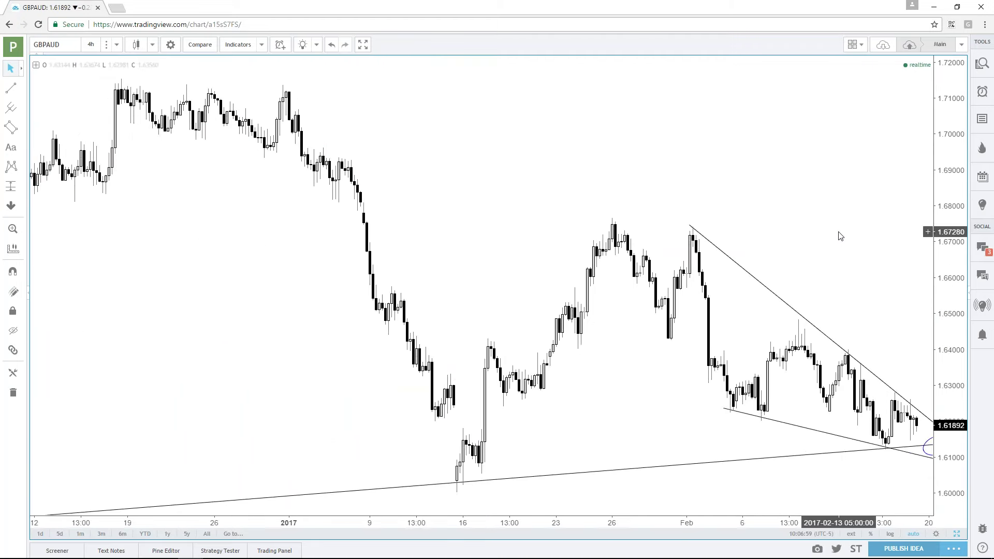
scroll(844, 236, "down", 4)
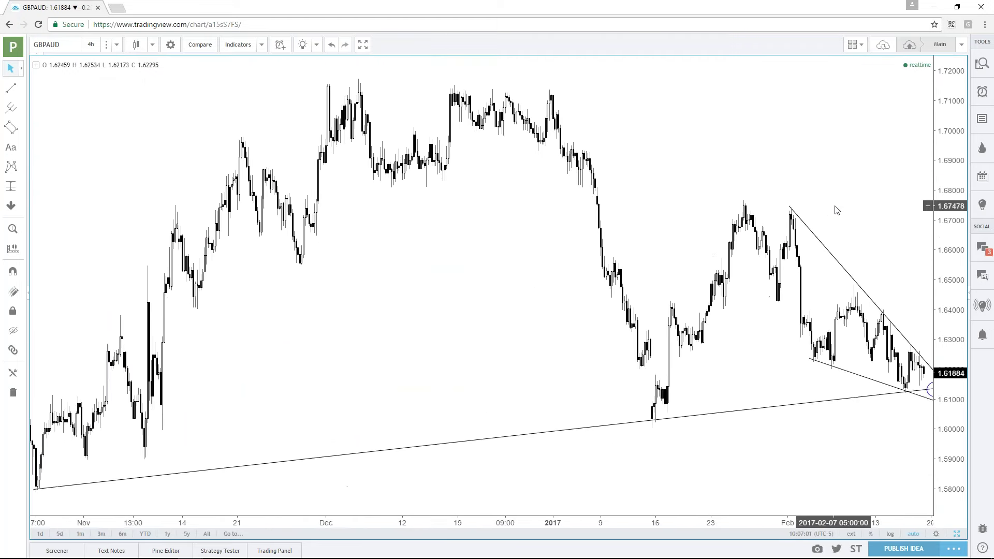
scroll(765, 198, "down", 4)
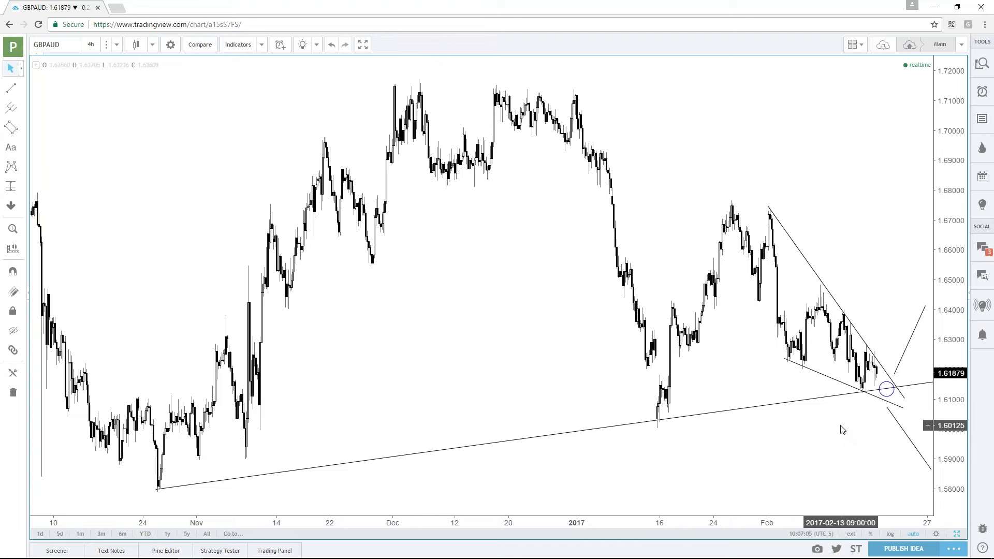
left_click(886, 389)
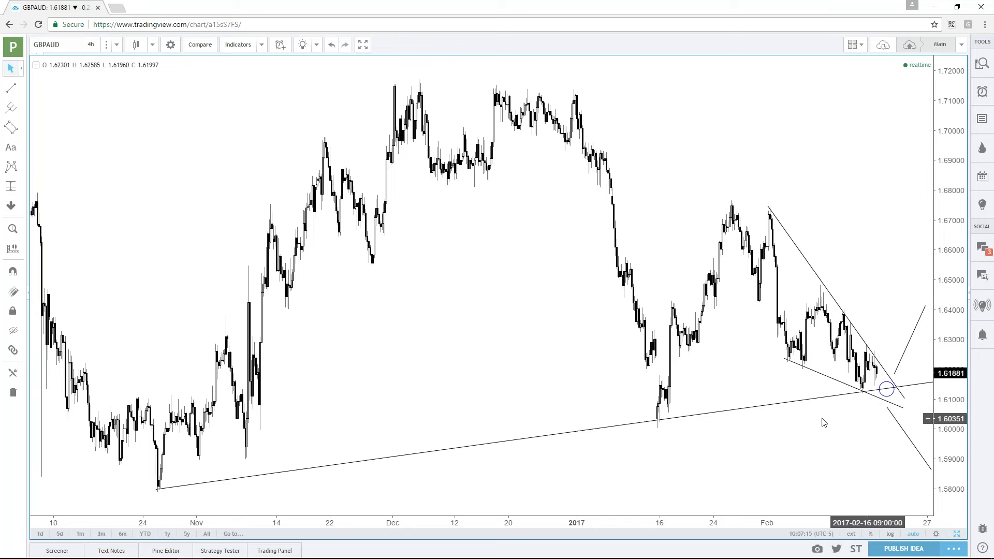
left_click_drag(870, 409, 826, 409)
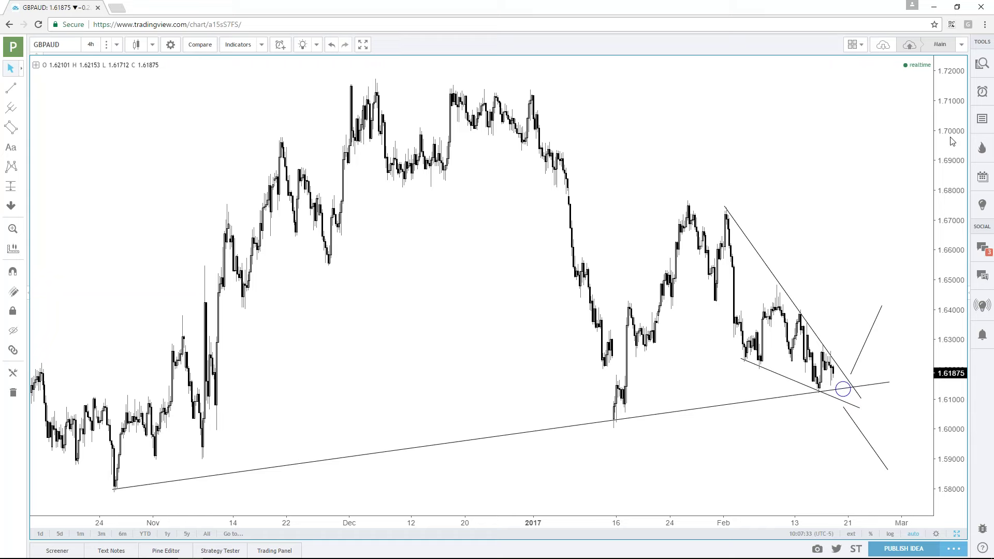
left_click(850, 388)
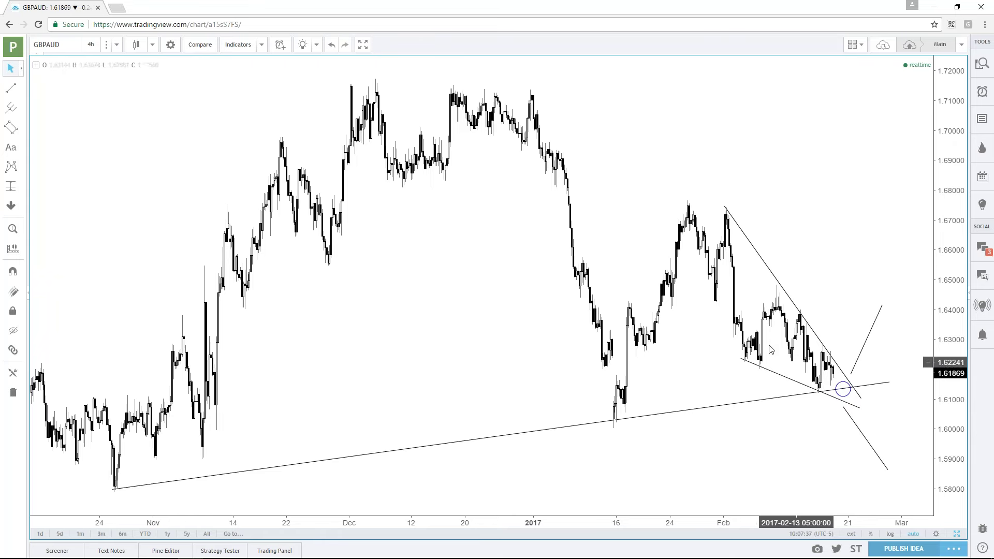
left_click(842, 384)
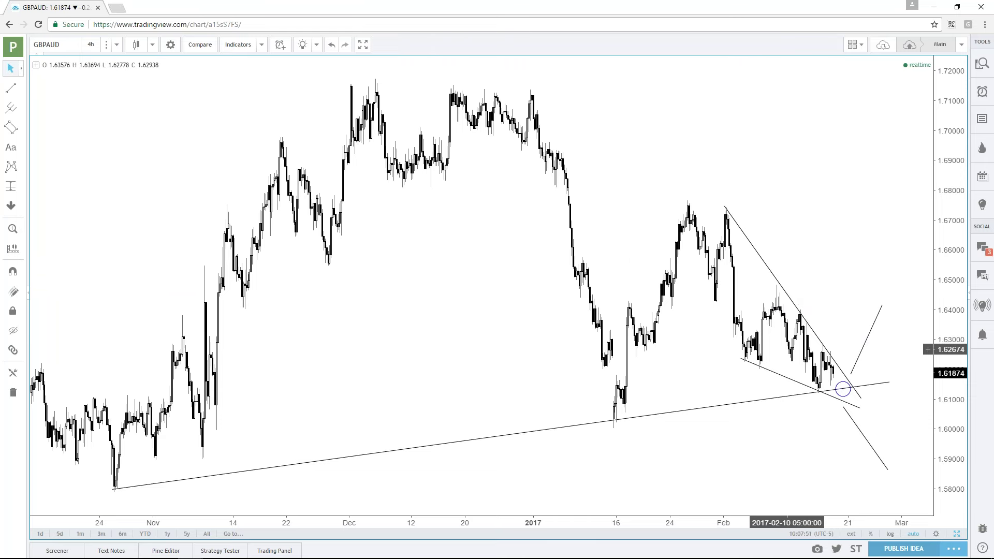
scroll(819, 313, "up", 2)
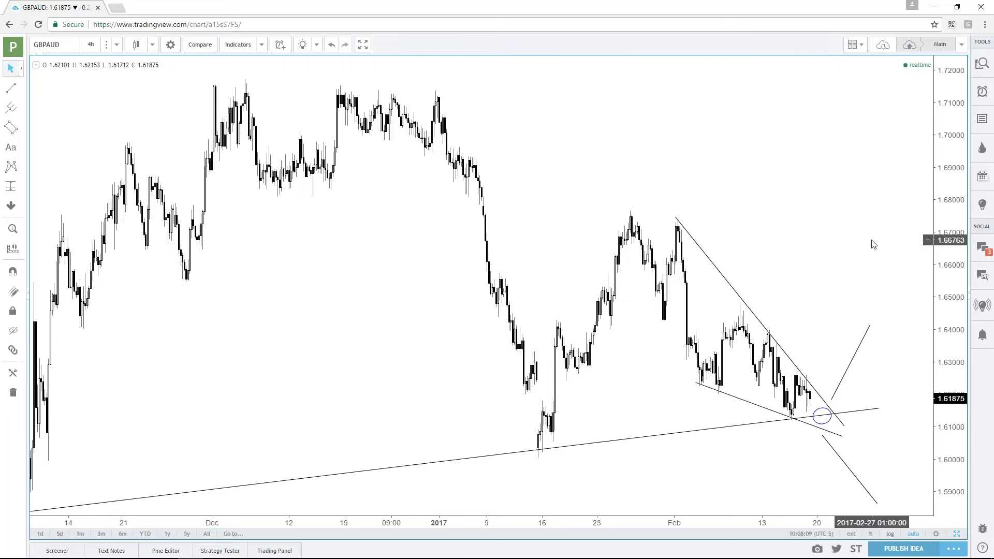
scroll(873, 244, "down", 1)
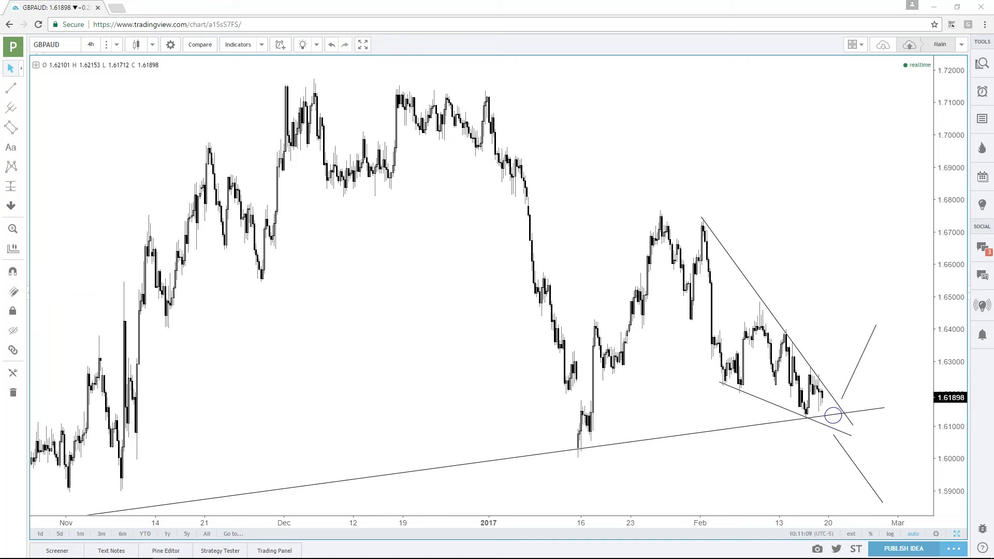
scroll(733, 167, "down", 3)
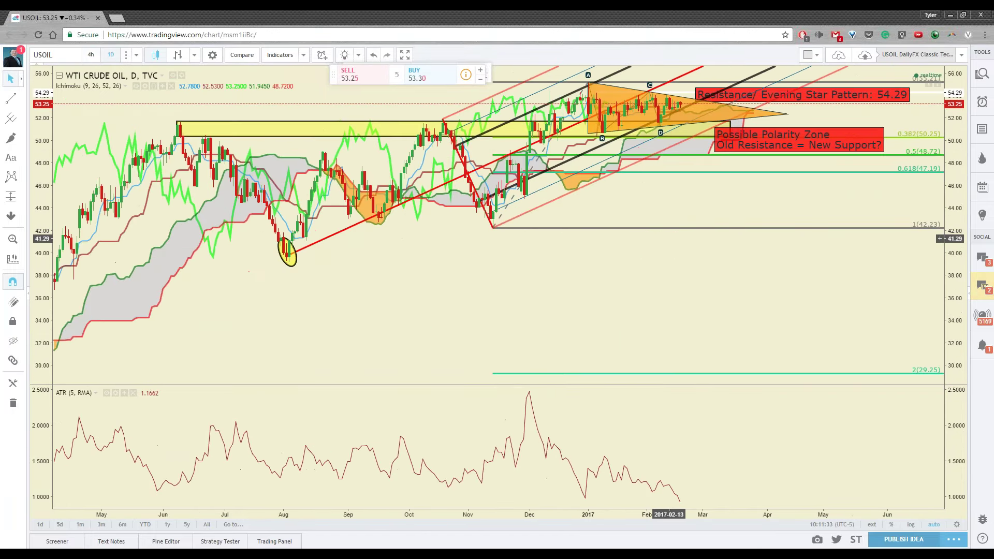
Step: Zoom into the USOIL chart and pan it right and down to show lower prices
scroll(668, 238, "up", 1)
left_click_drag(816, 324, 838, 375)
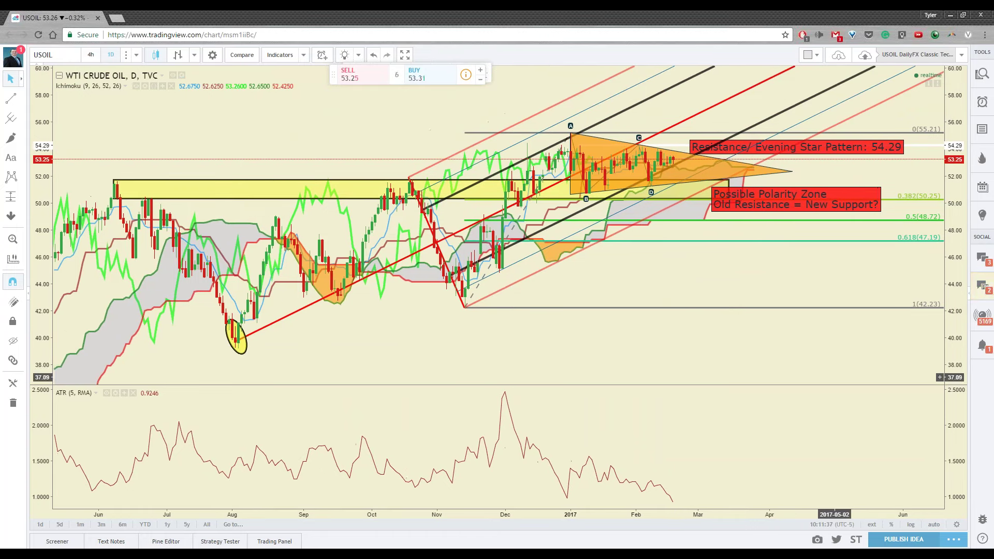